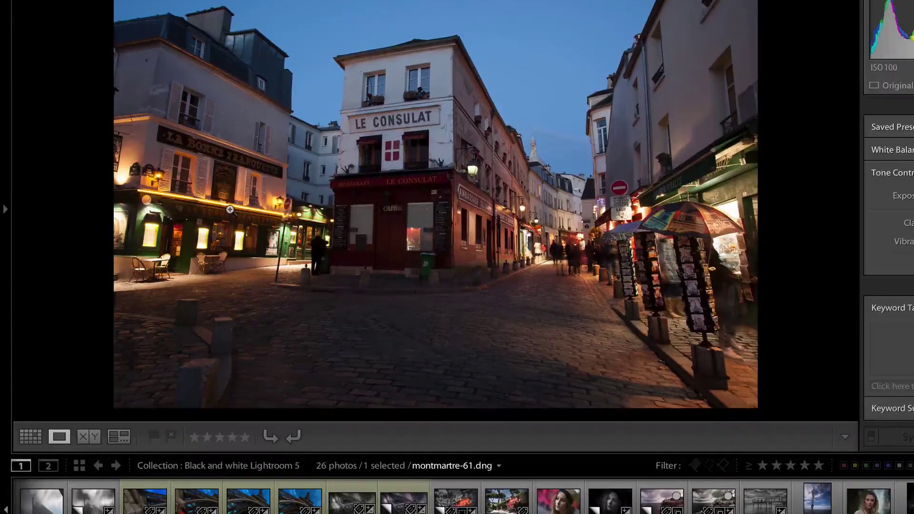
Switch to Chrome and add the Lightroom 5 full training & My Full Workflow from Shoot to Retouch package to the cart.
key(super+Tab)
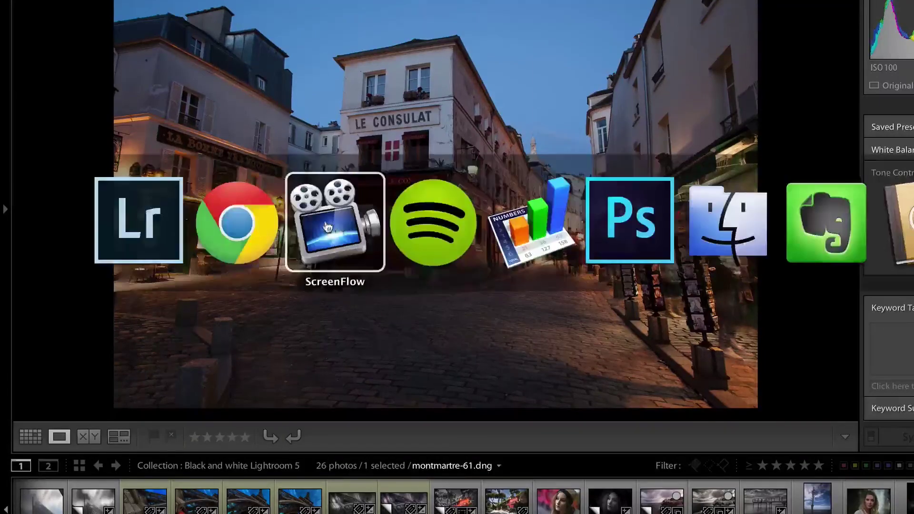
click(236, 220)
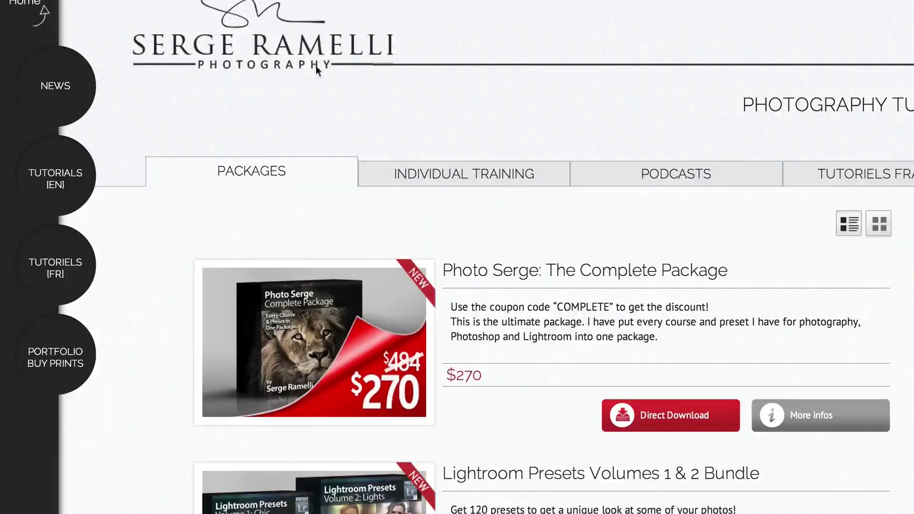
scroll(330, 65, down, 3)
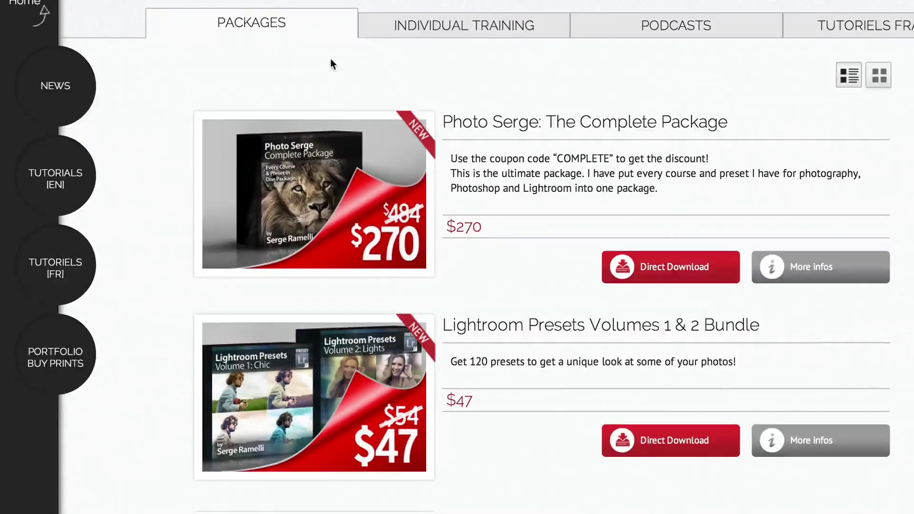
scroll(338, 78, down, 5)
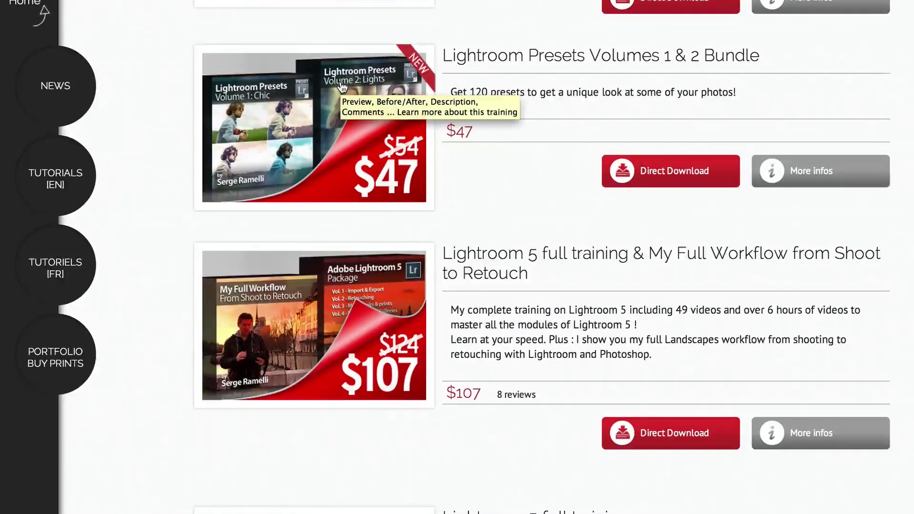
scroll(342, 87, down, 1)
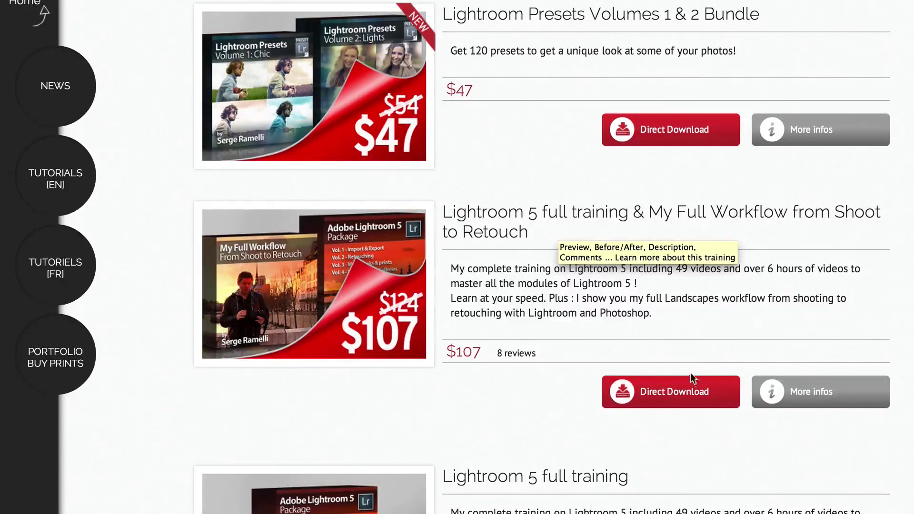
click(684, 396)
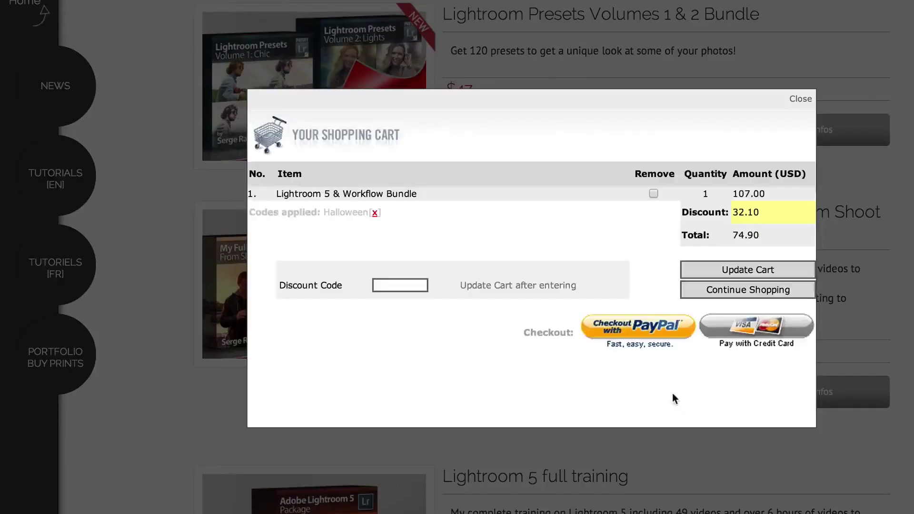
Apply the discount code halloween to the shopping cart, then close the cart.
click(406, 286)
text(h)
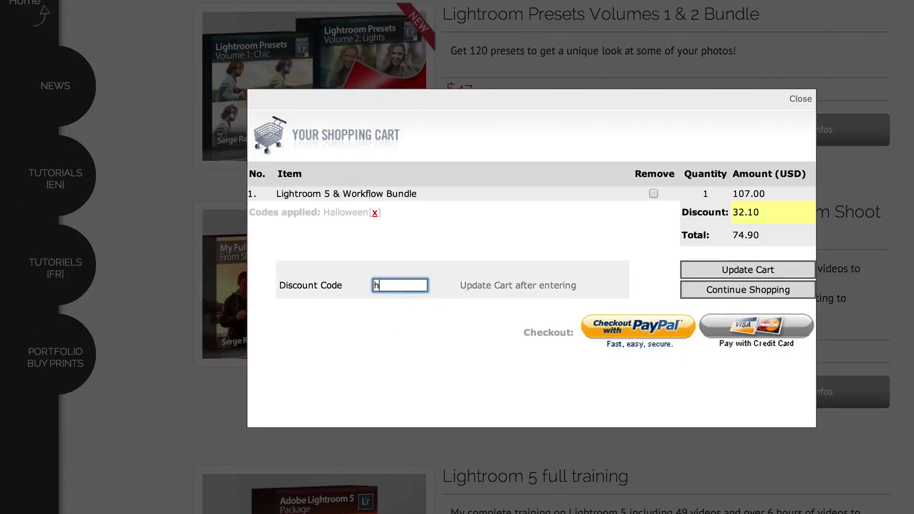
text(alloween)
key(Return)
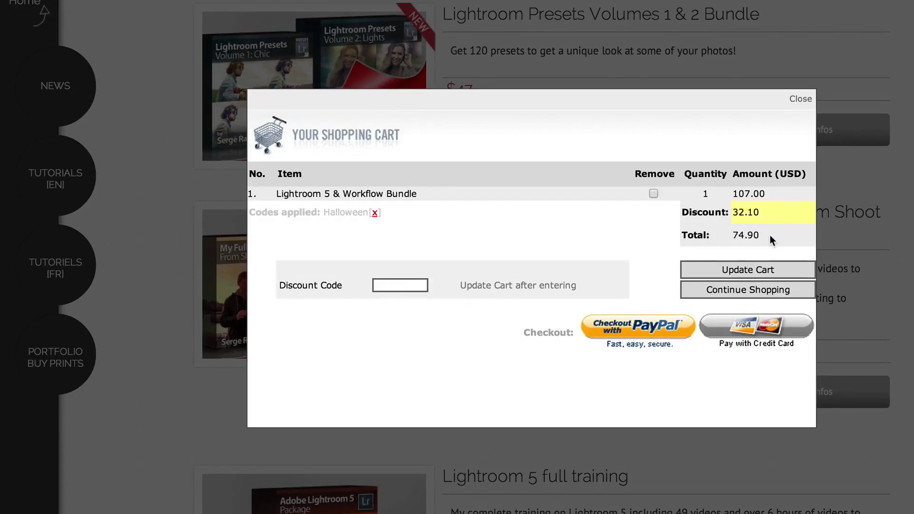
click(802, 98)
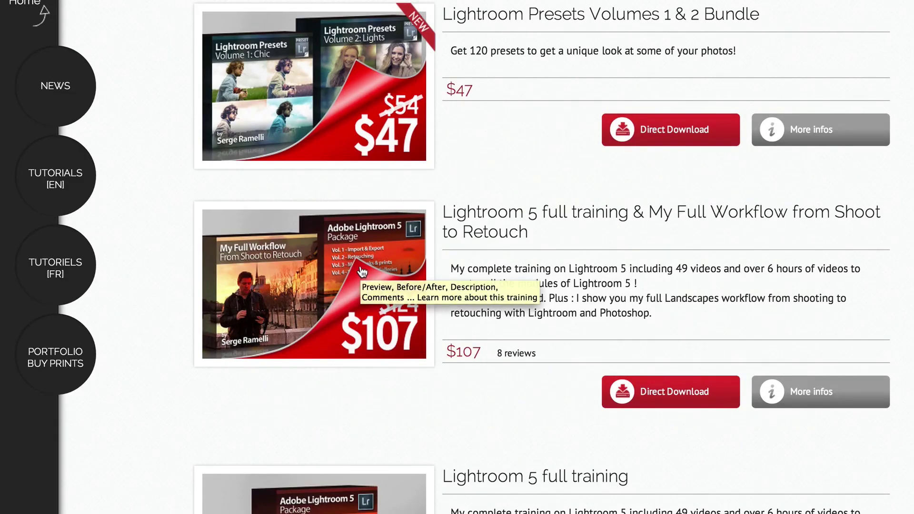
Look through the remaining training packages below the bundle and return to the beginning of the list.
scroll(842, 239, down, 5)
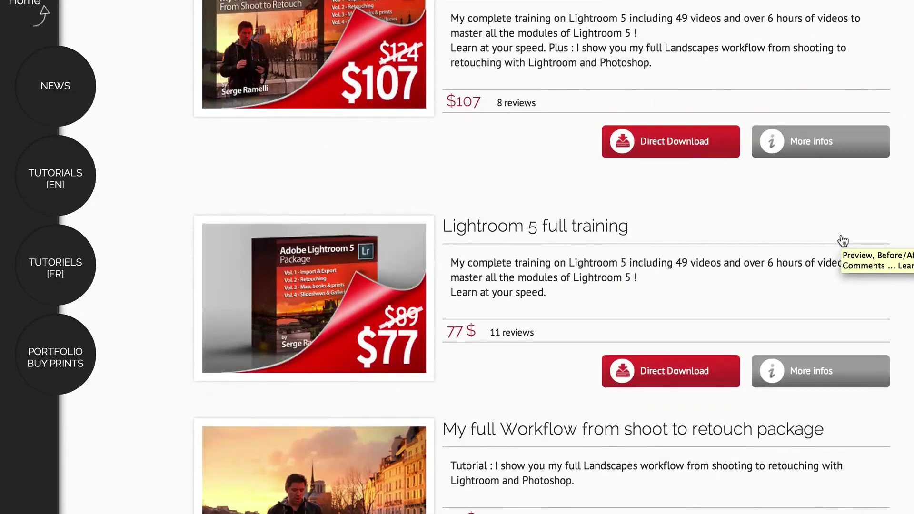
scroll(843, 241, down, 4)
scroll(838, 239, up, 14)
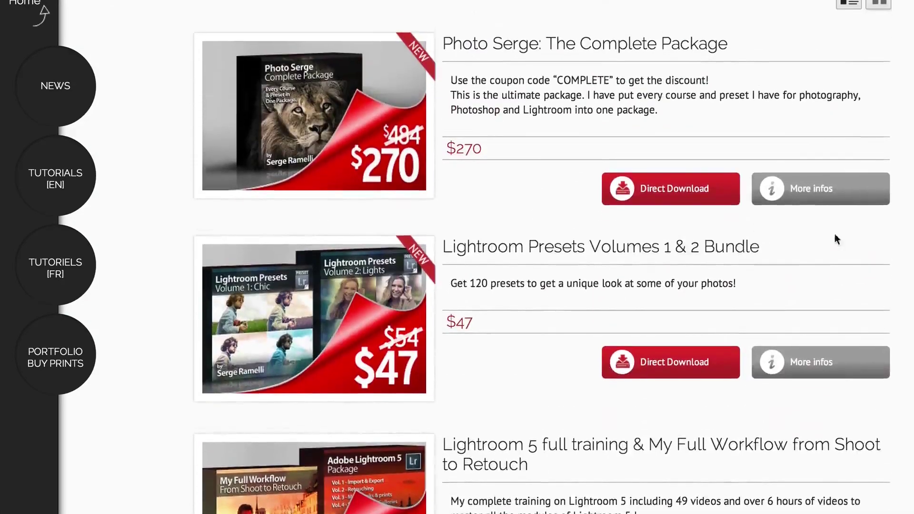
Switch back to Lightroom and open the first photo of the Black and white Lightroom 5 collection.
key(super+Tab)
mouse_move(229, 214)
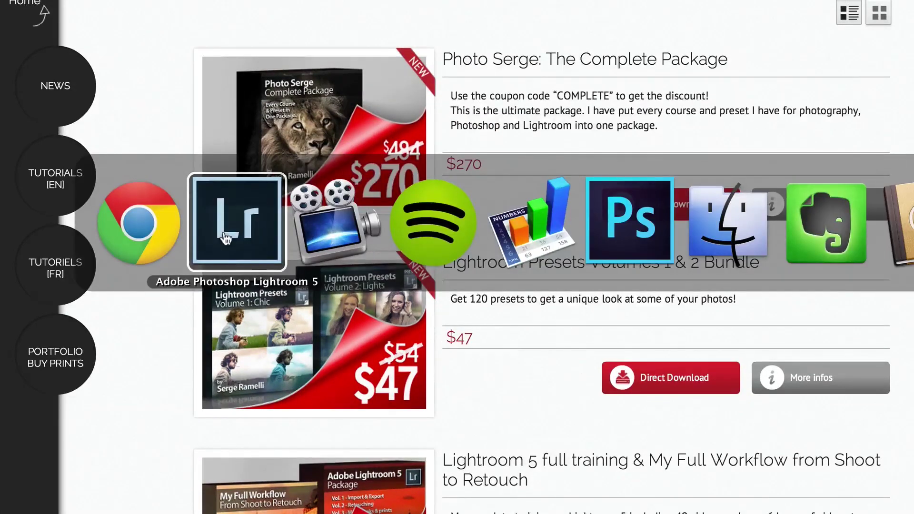
scroll(362, 500, up, 5)
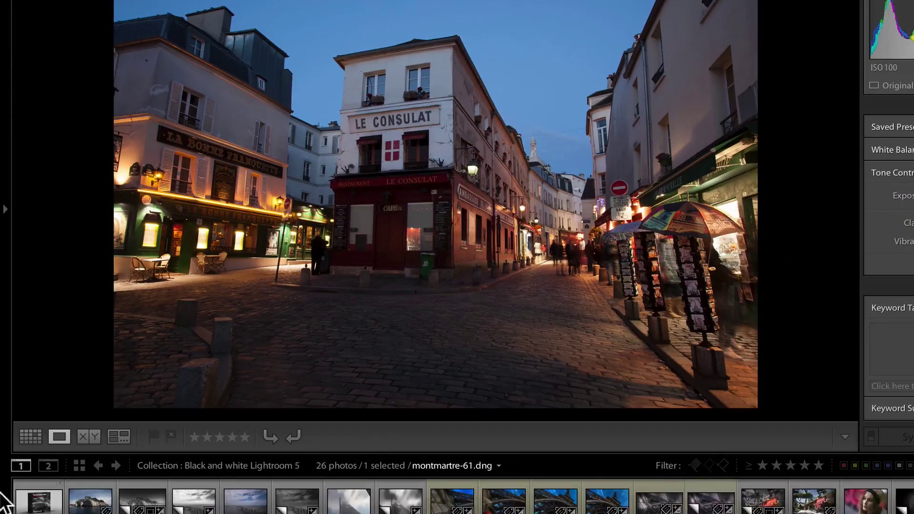
click(38, 500)
click(38, 505)
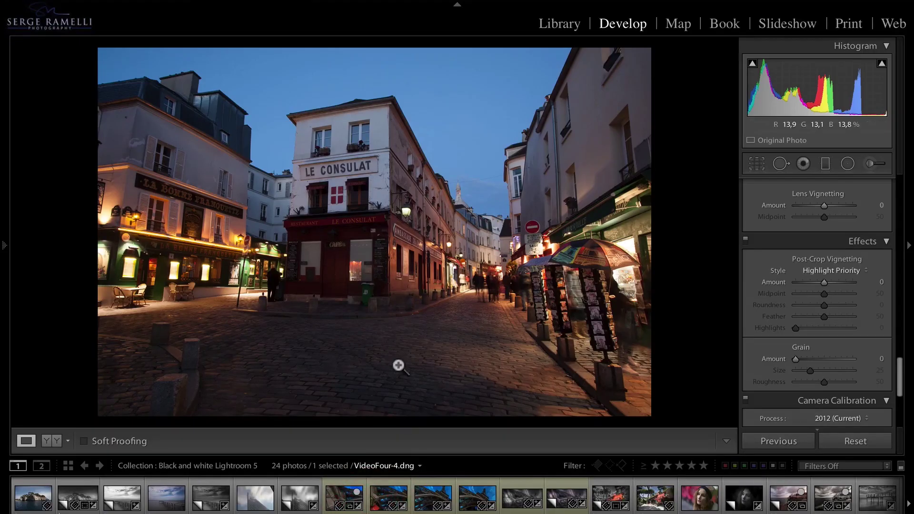
Compare the colour and black-and-white versions of the rocky island photo and the wooden pier photo.
click(30, 501)
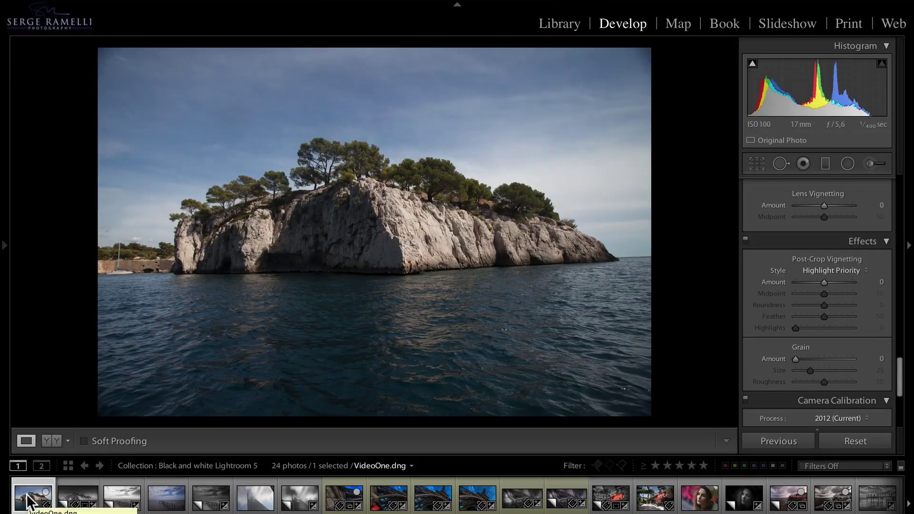
click(78, 499)
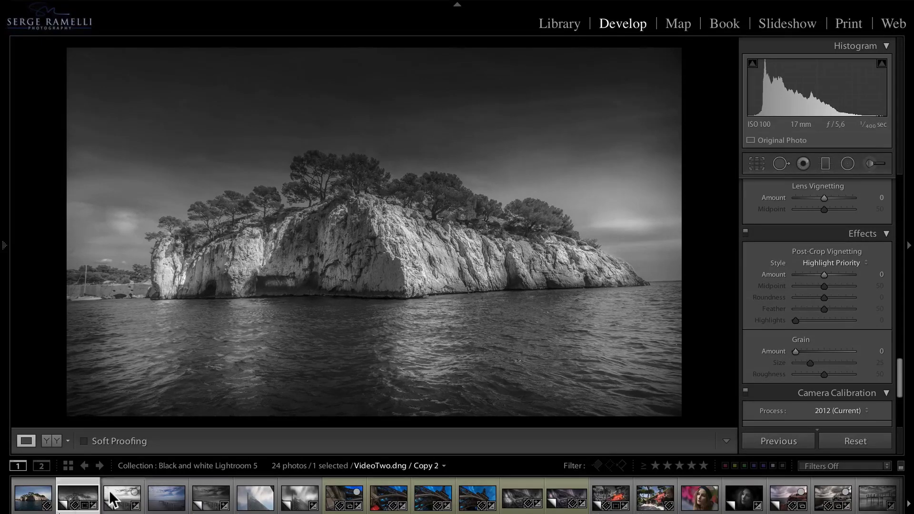
click(165, 501)
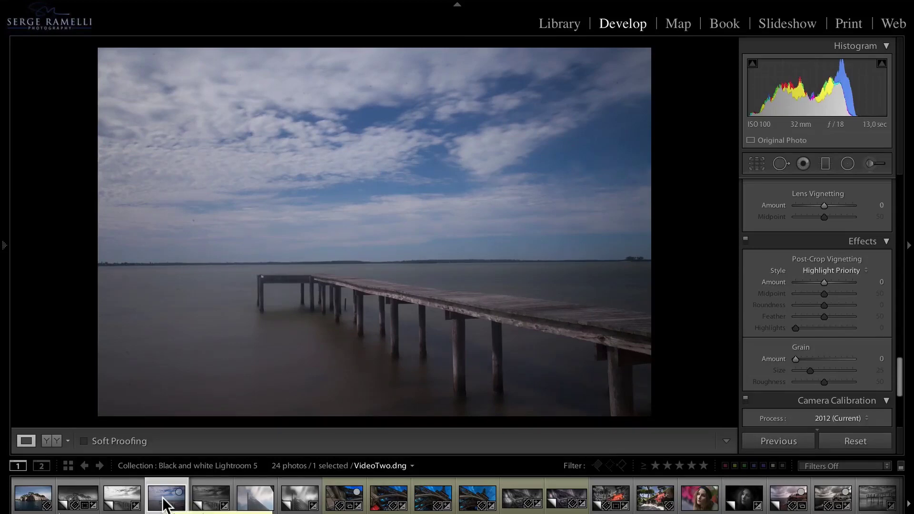
click(125, 500)
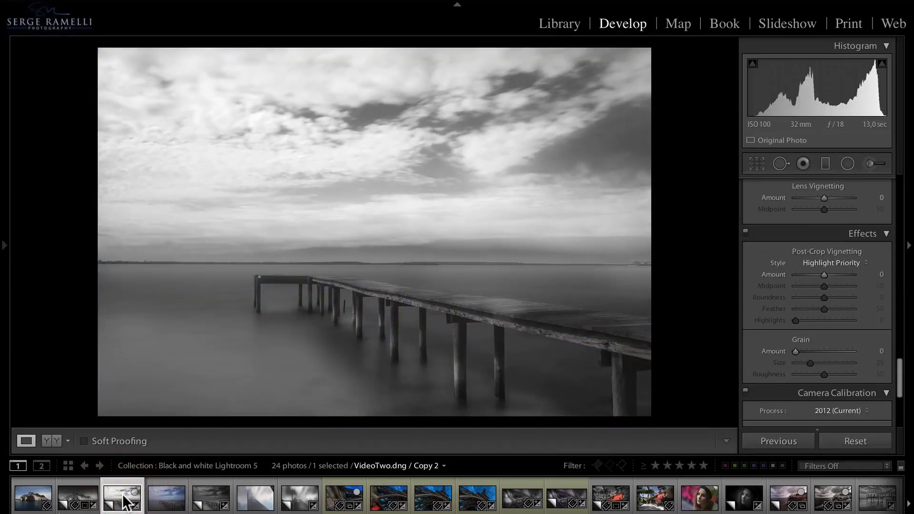
click(210, 501)
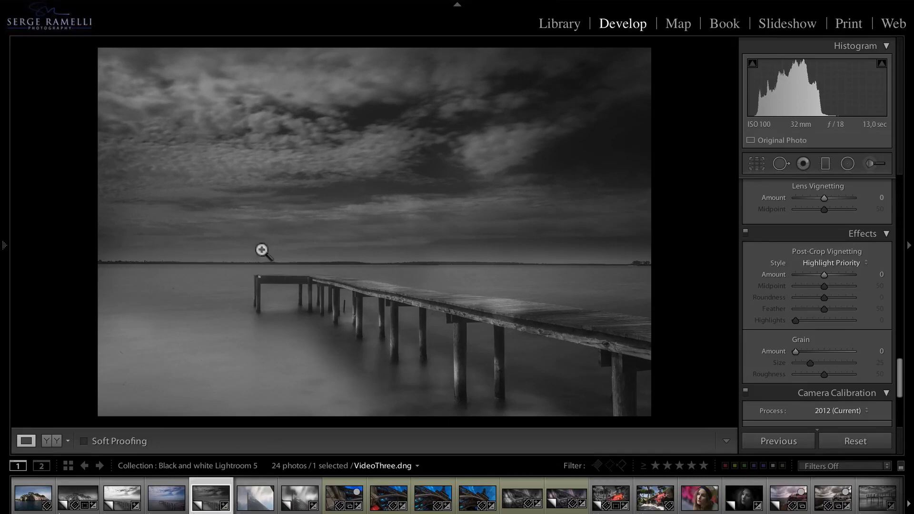
Compare the colour and black-and-white versions of the glass building, and the Eiffel Tower source photo with its finished panorama.
click(257, 500)
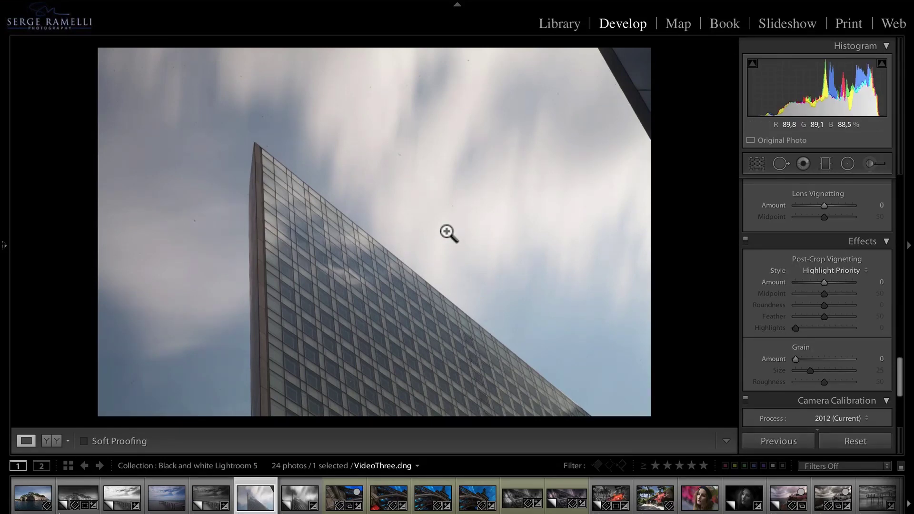
key(ctrl+apostrophe)
click(303, 497)
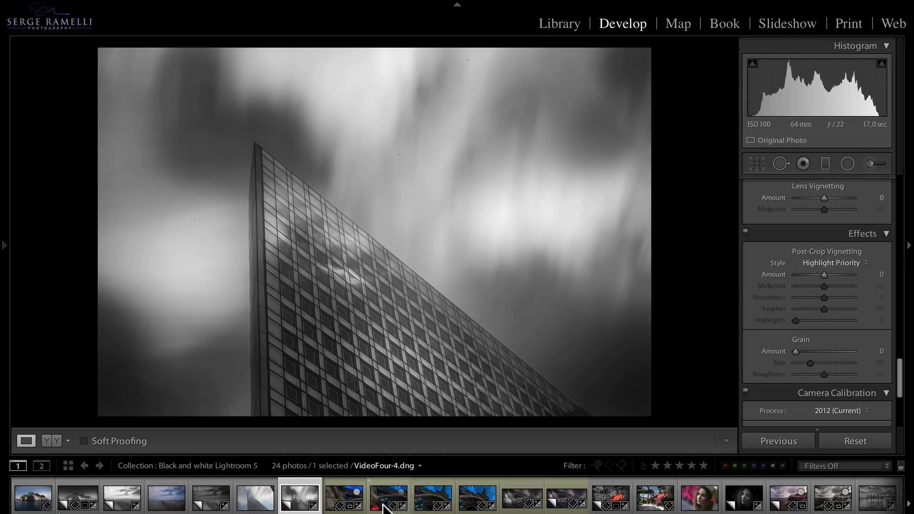
click(346, 502)
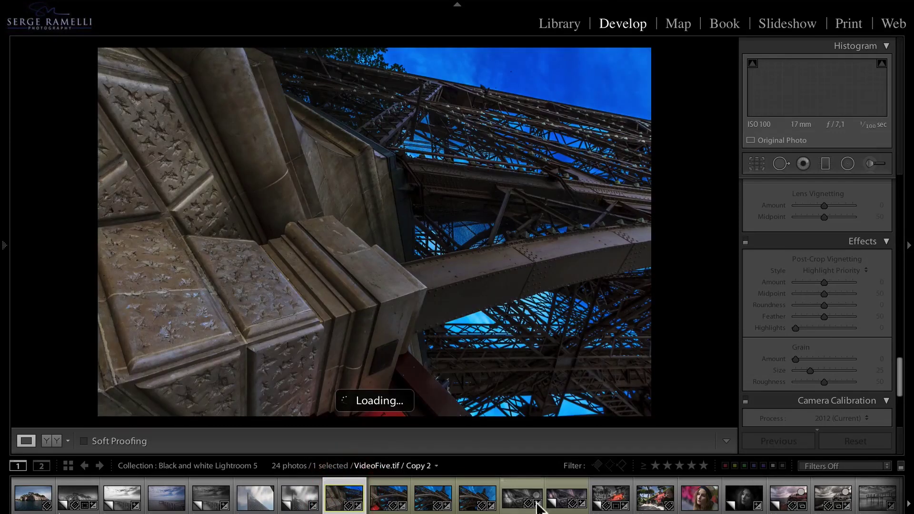
click(522, 502)
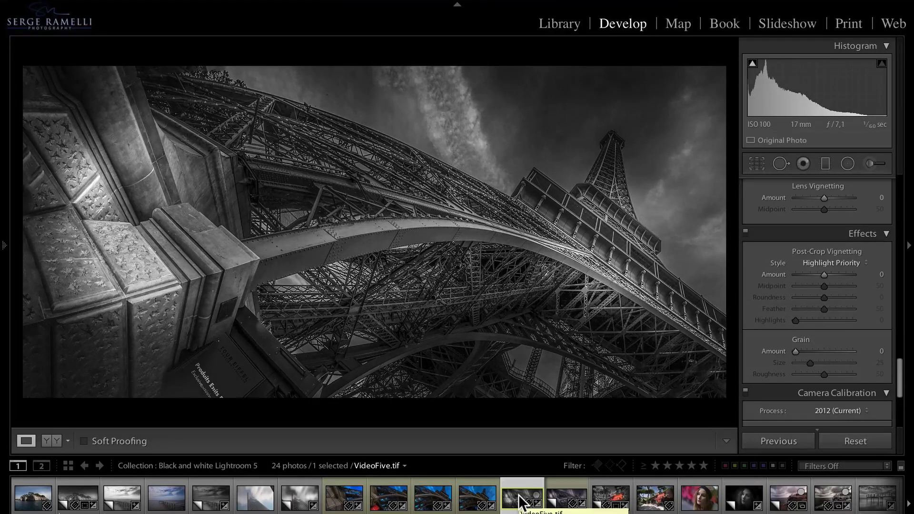
click(569, 499)
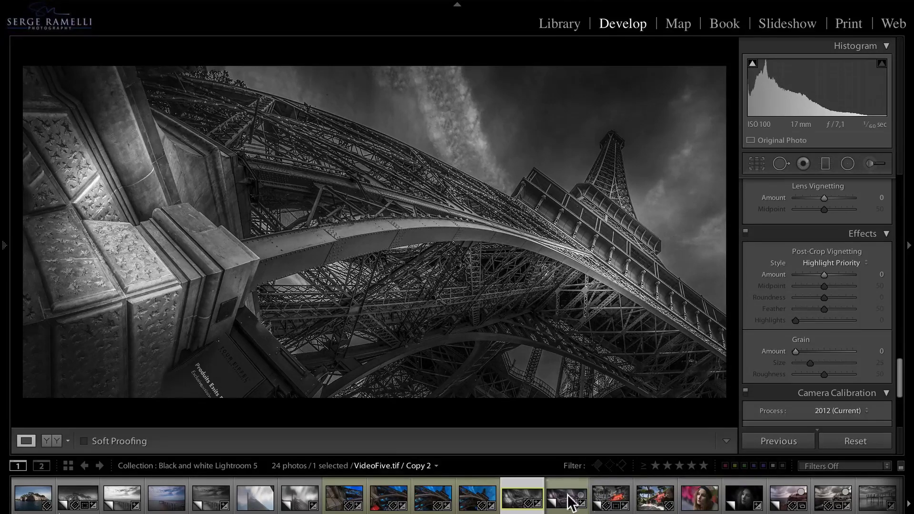
Compare the original and processed versions of the red hotel restaurant photo and the portrait of the woman in a beanie.
click(657, 499)
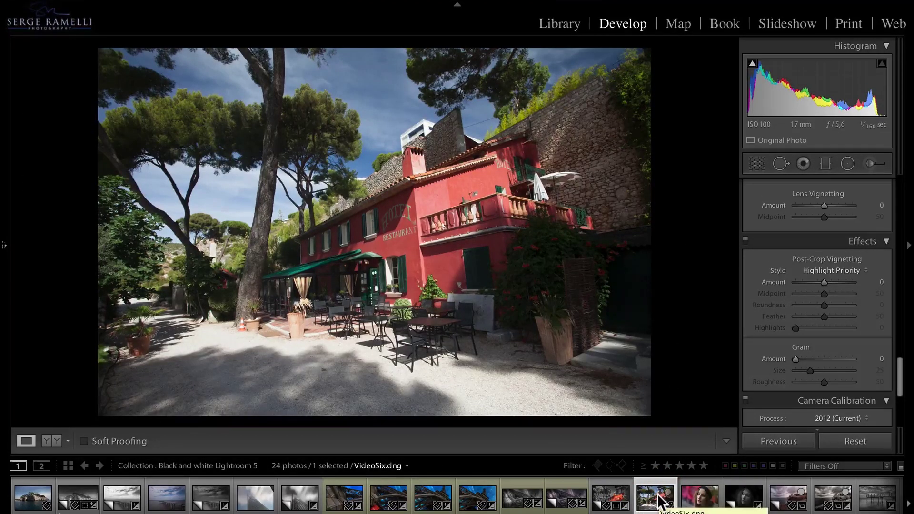
key(ctrl+apostrophe)
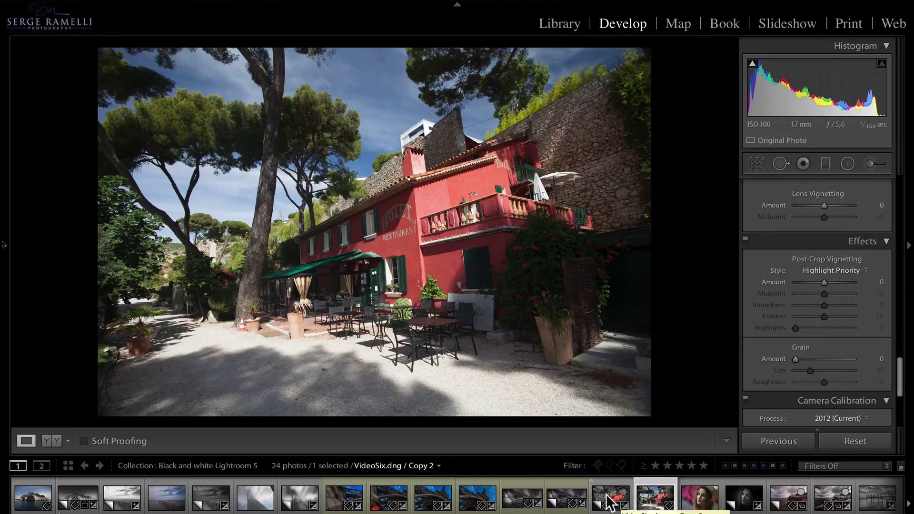
click(609, 499)
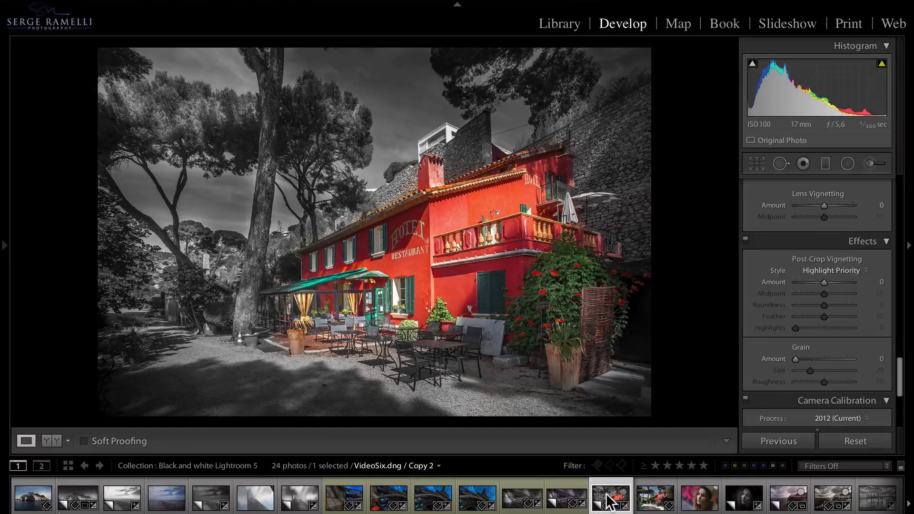
click(700, 497)
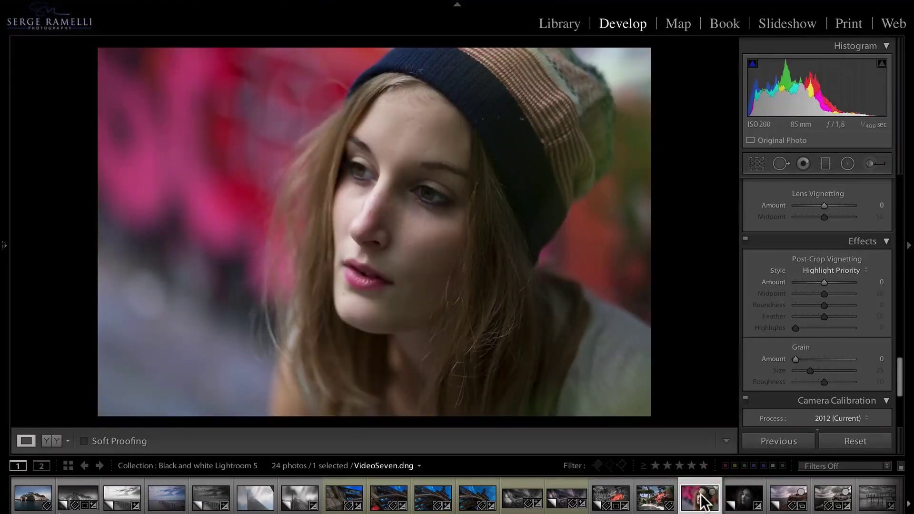
click(736, 497)
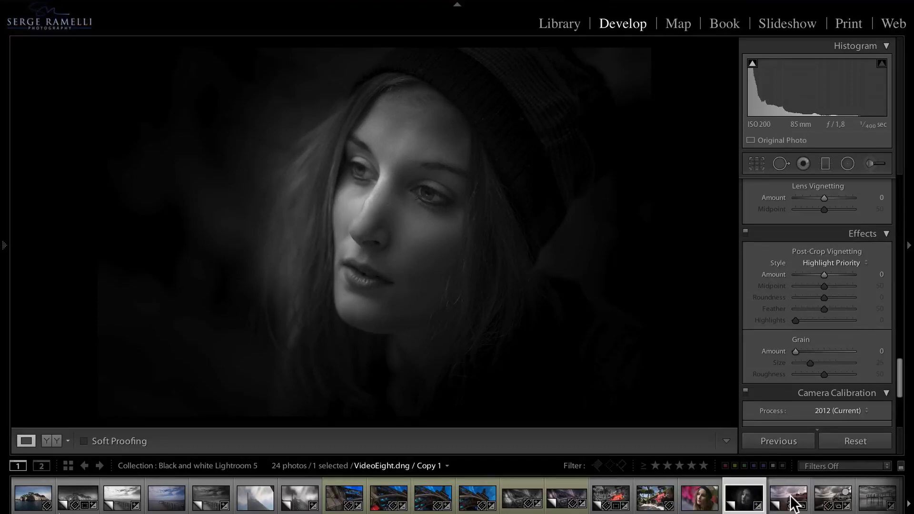
Switch to Chrome, view the Google Nik Collection page, and return to Lightroom.
key(super+Tab)
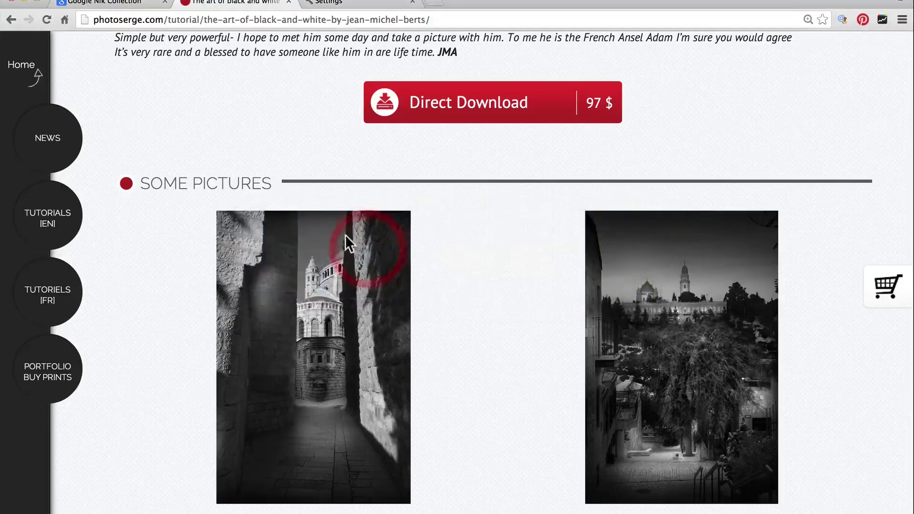
click(130, 5)
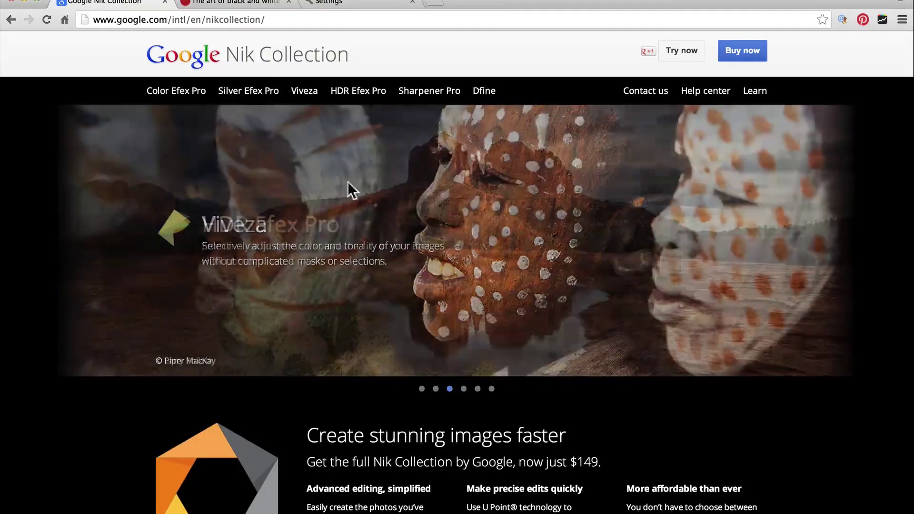
key(super+Tab)
click(356, 252)
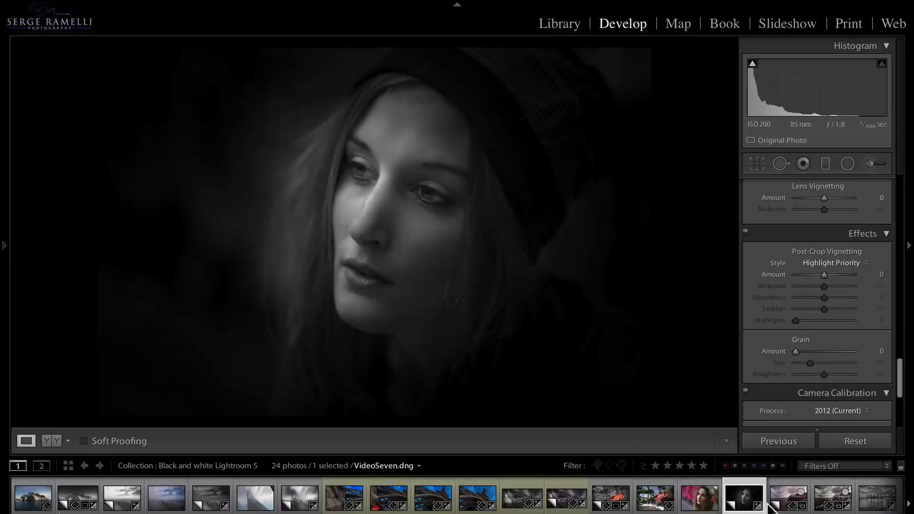
Compare the colour and black-and-white versions of the rocky coast photo and bring the collection's last photos into view.
click(786, 495)
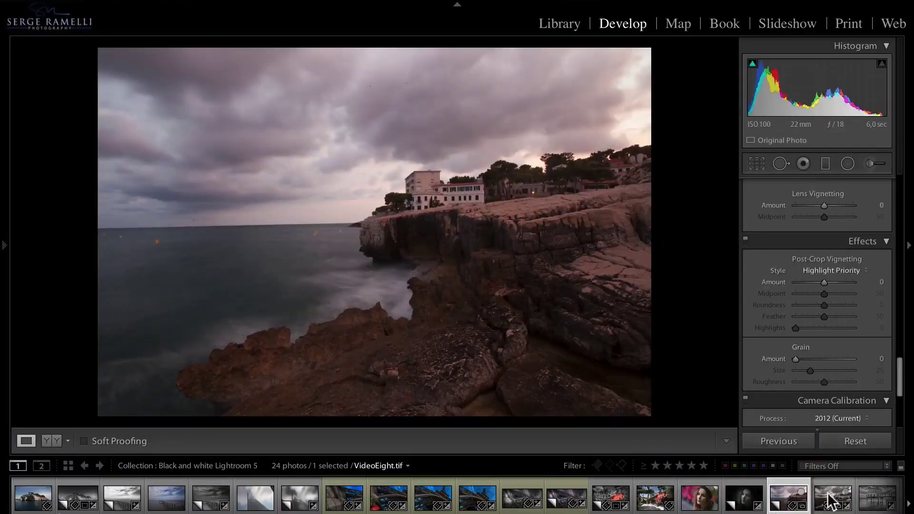
click(833, 499)
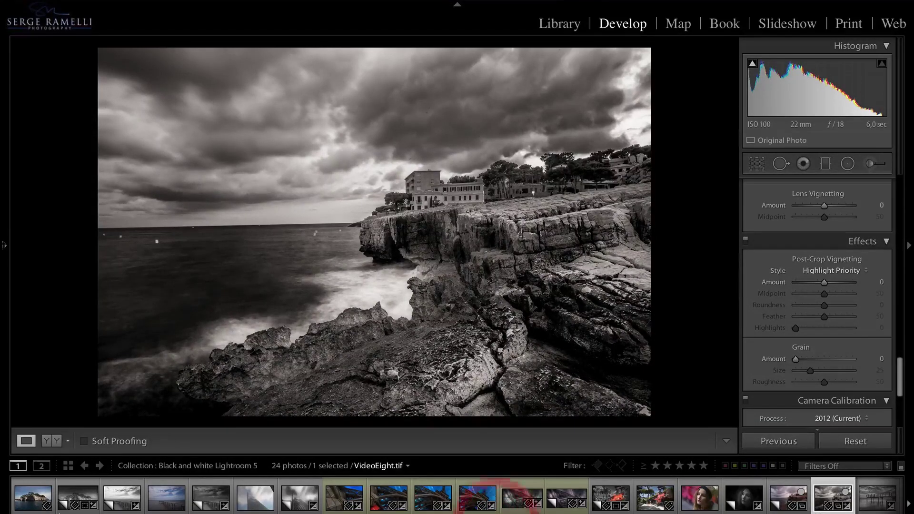
scroll(457, 498, down, 2)
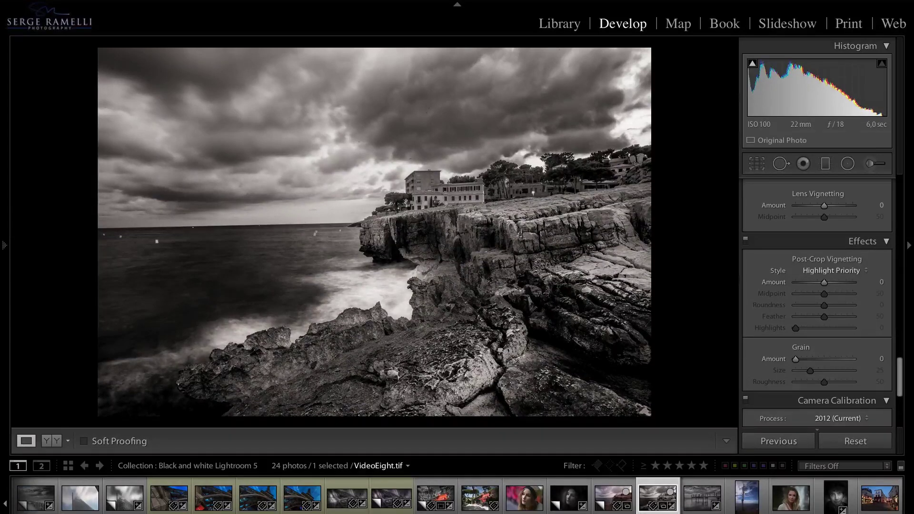
Open the Montmartre street photo and set Highlights to −100, Shadows to +100, Whites to +44 and Blacks to −14.
click(879, 500)
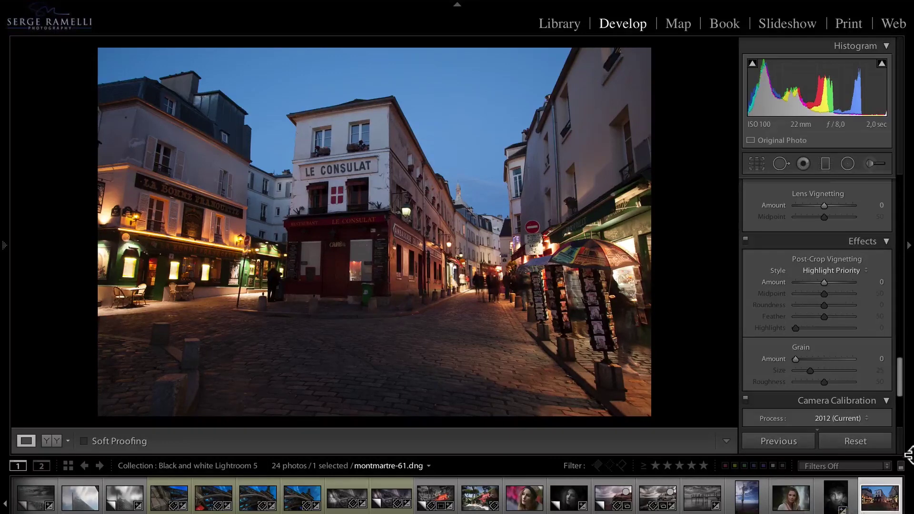
drag(901, 386, 900, 178)
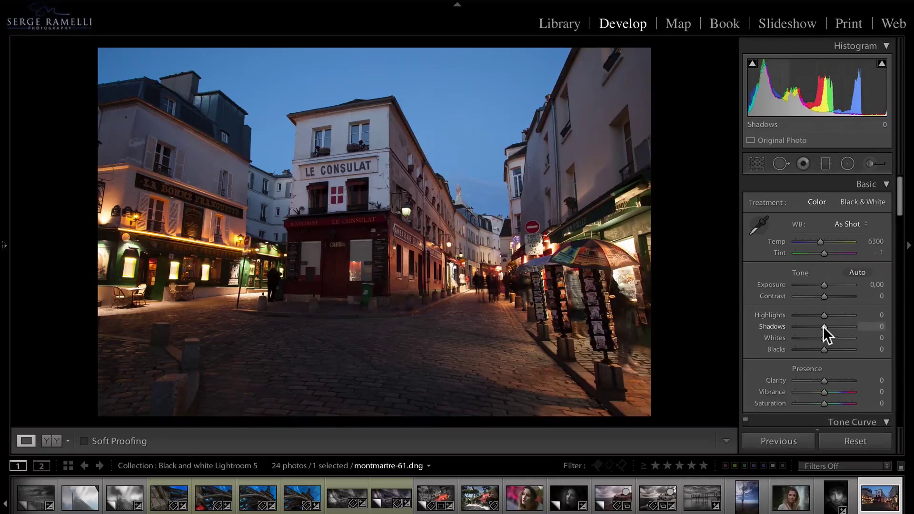
drag(824, 324, 778, 310)
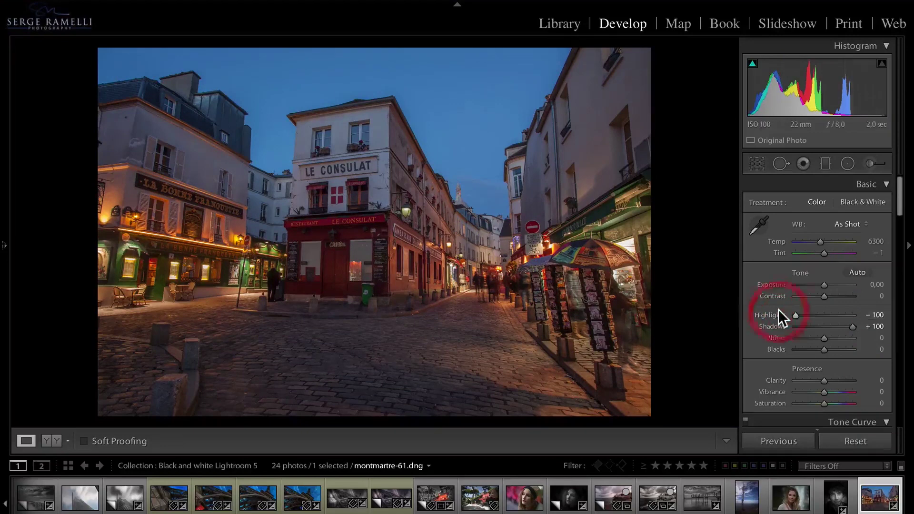
mouse_move(824, 338)
mouse_down()
mouse_move(835, 333)
mouse_move(819, 349)
mouse_up()
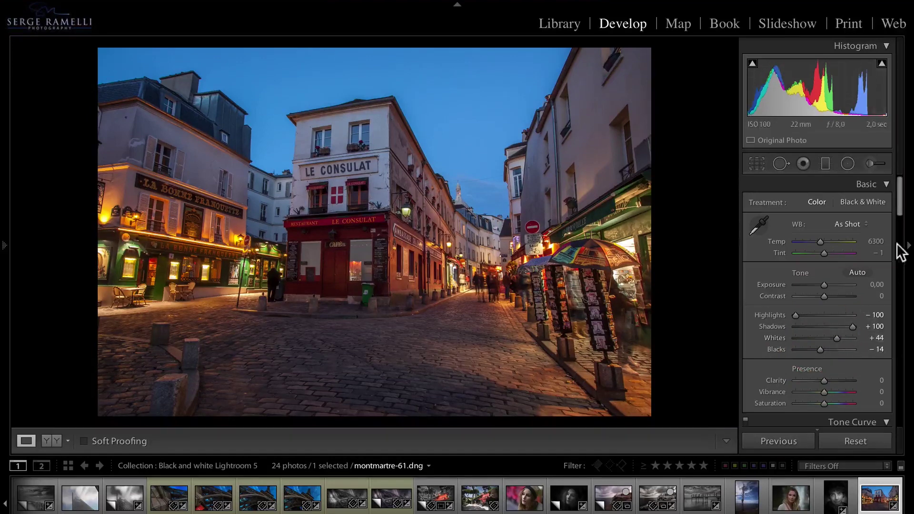
Straighten the street photo's perspective with the Auto Upright lens correction.
drag(901, 217, 912, 358)
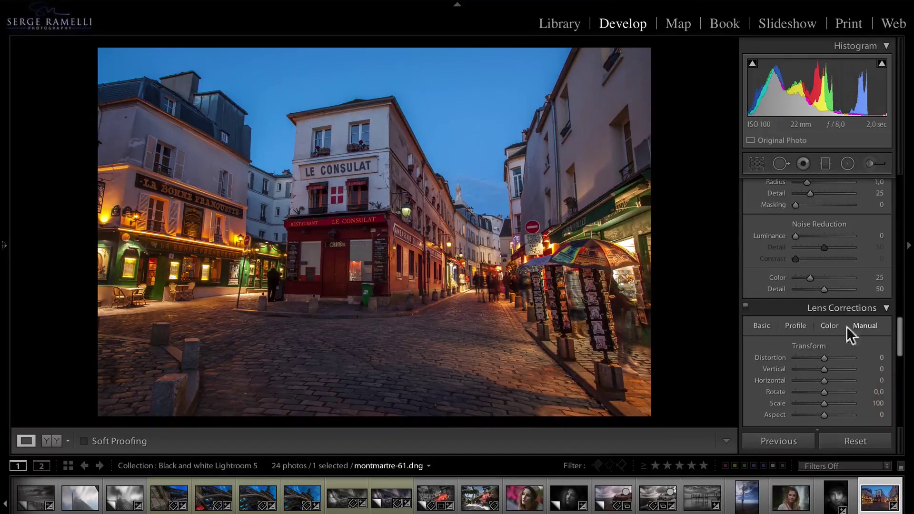
click(751, 323)
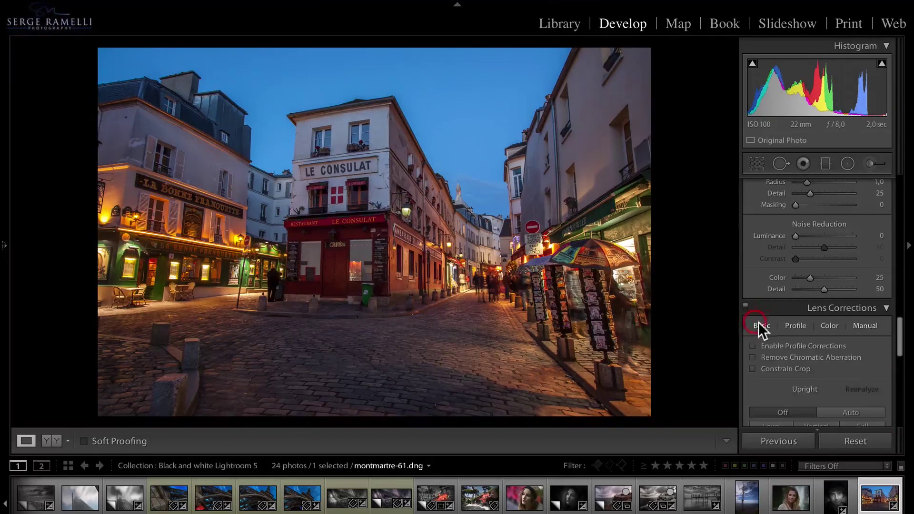
click(854, 409)
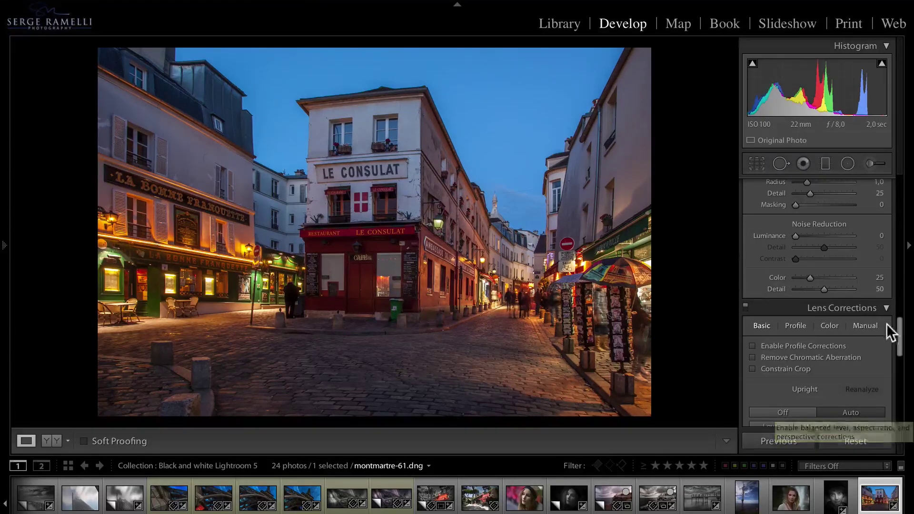
Convert the photo to black and white and adjust the sky with the targeted adjustment tool, bringing Blue to −6.
drag(897, 328, 901, 245)
click(866, 284)
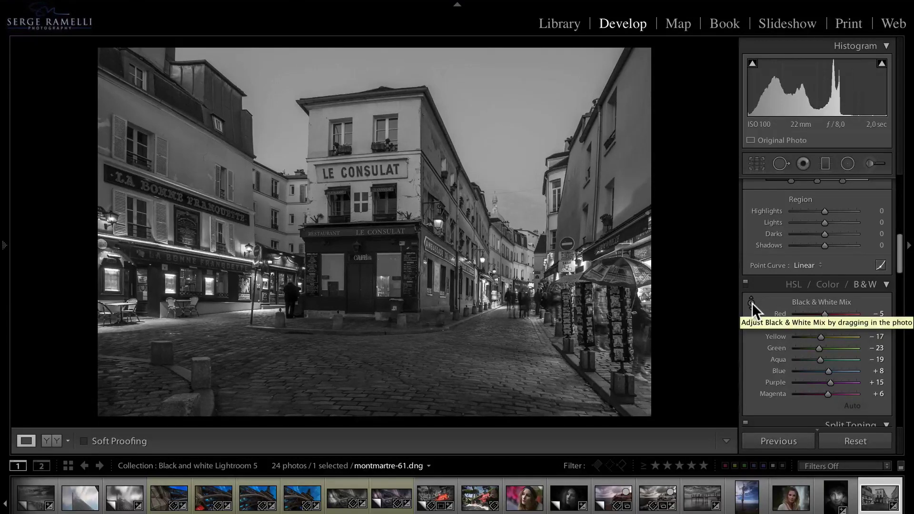
click(752, 302)
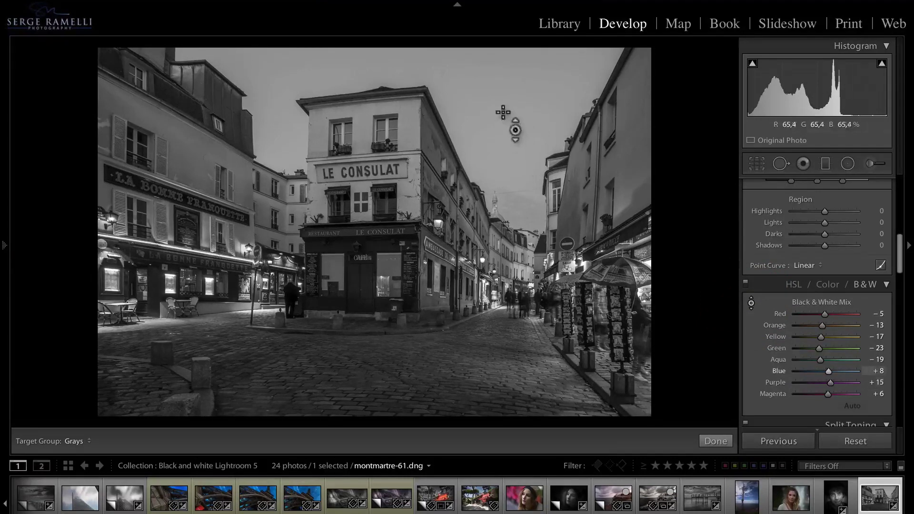
drag(476, 109, 476, 128)
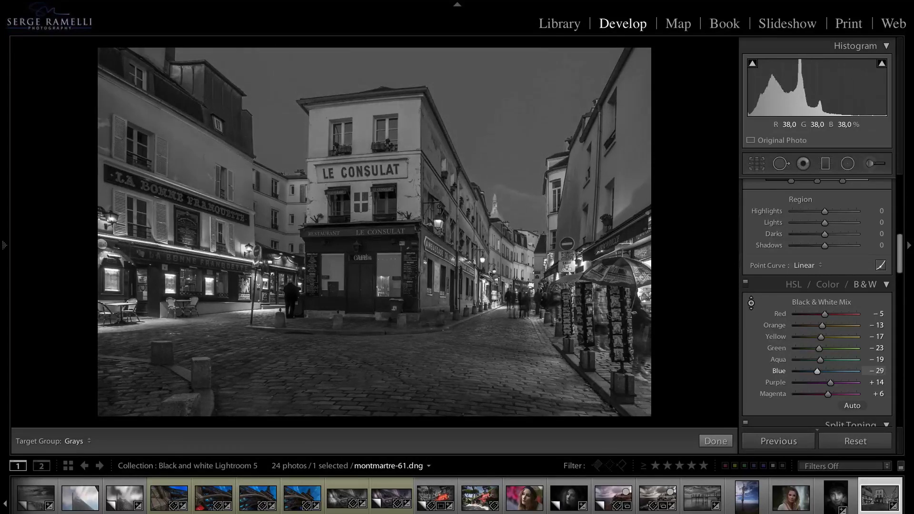
drag(476, 128, 497, 115)
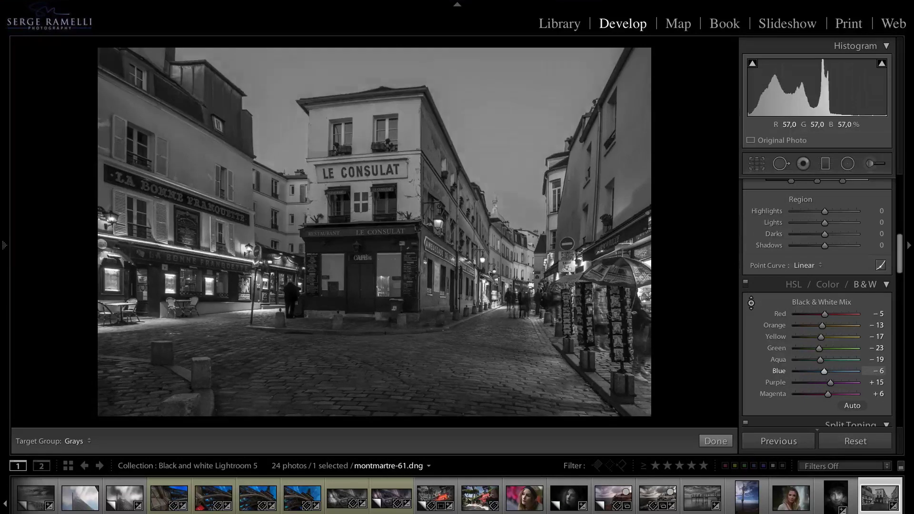
Brighten the café front, the building and the sky with targeted adjustments: Red −1, Orange −10, Blue 0 and Purple +30.
drag(359, 288, 365, 279)
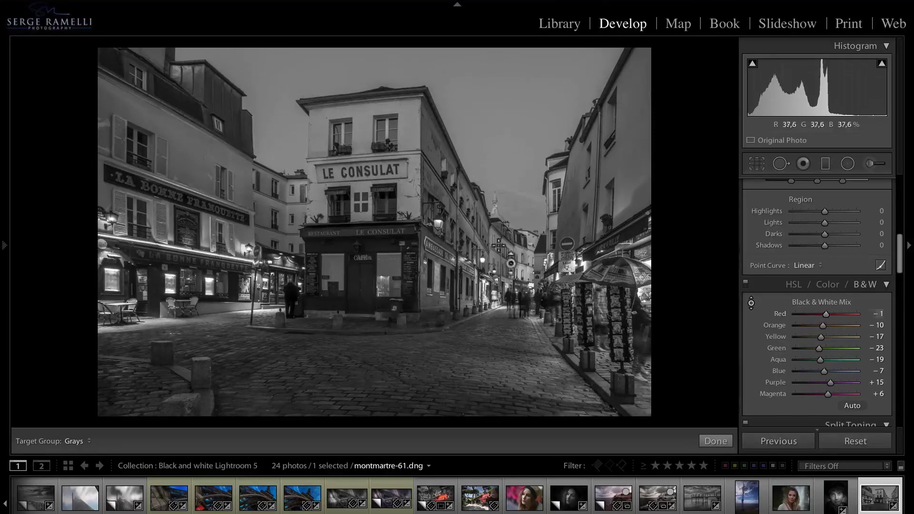
drag(634, 146, 634, 135)
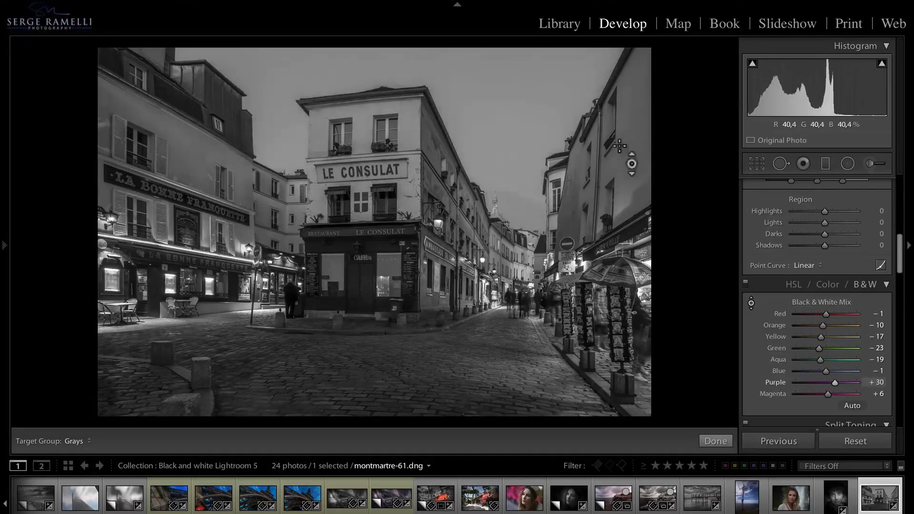
drag(483, 121, 483, 120)
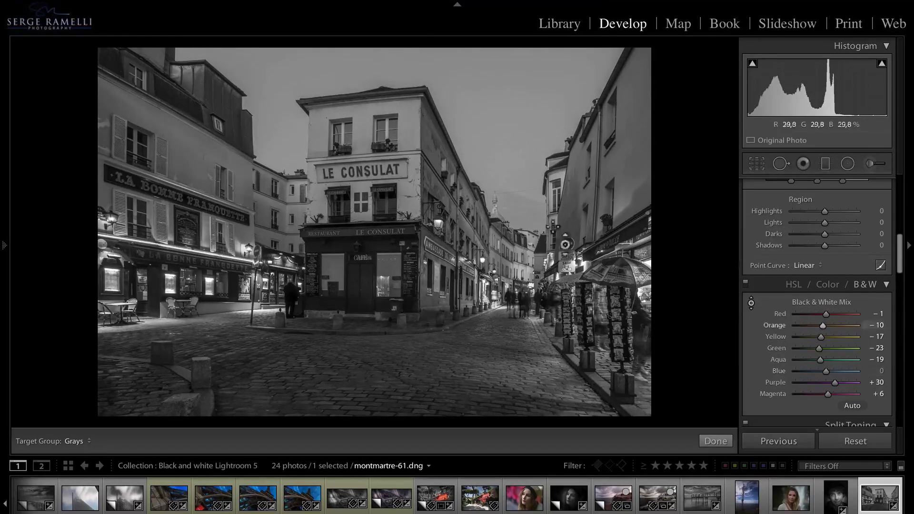
Apply a blue split tone to the shadows with Hue 249 and Saturation 19.
drag(901, 259, 899, 194)
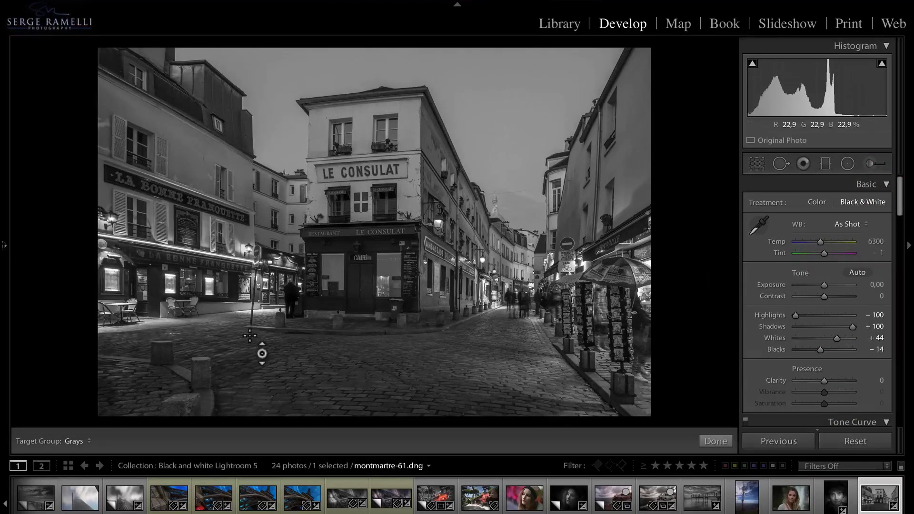
drag(898, 188, 905, 270)
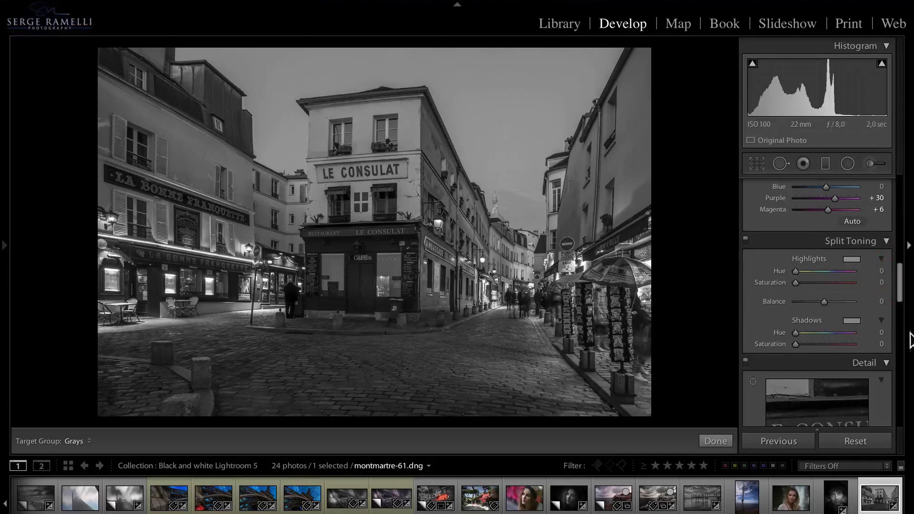
click(852, 320)
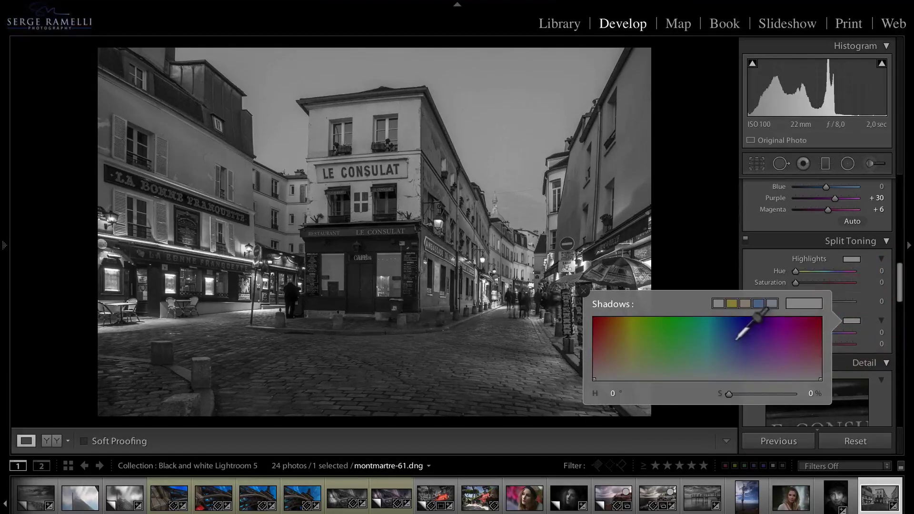
click(751, 325)
click(584, 291)
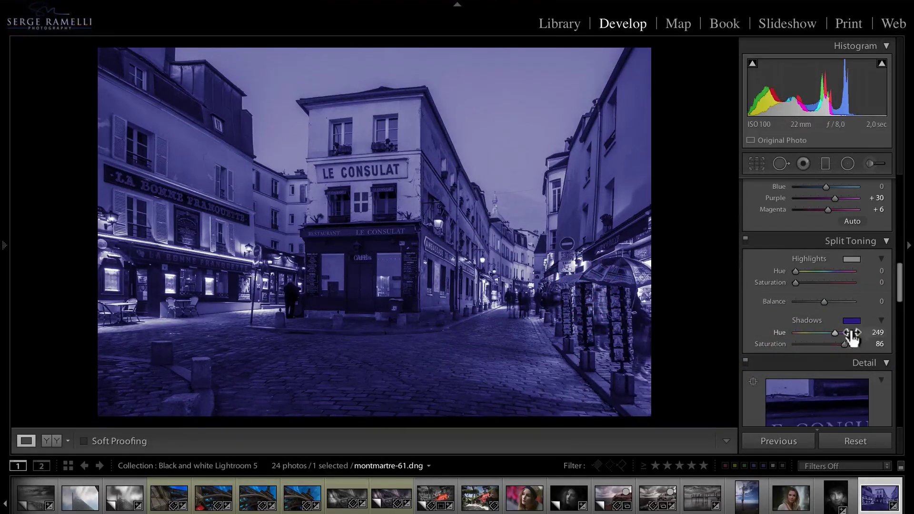
drag(846, 343, 807, 342)
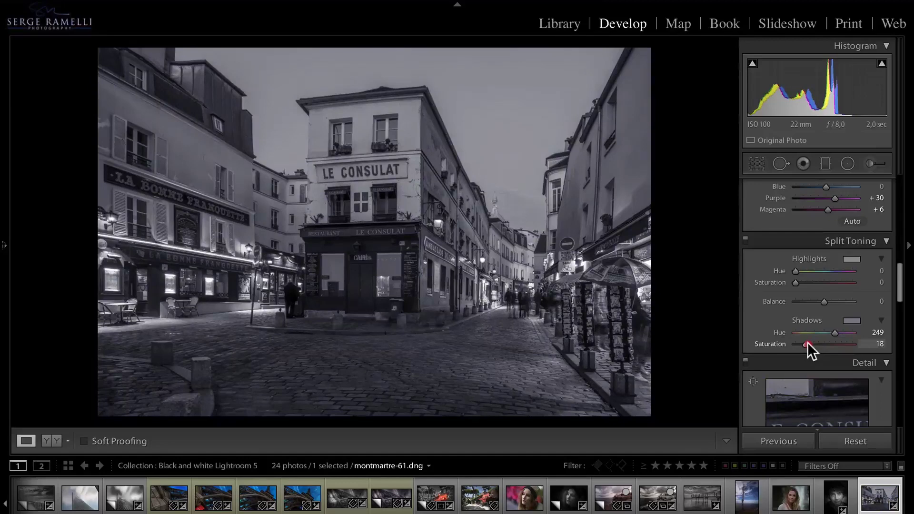
Apply a yellow split tone to the highlights with Hue 57 and Saturation 14.
click(852, 258)
click(631, 269)
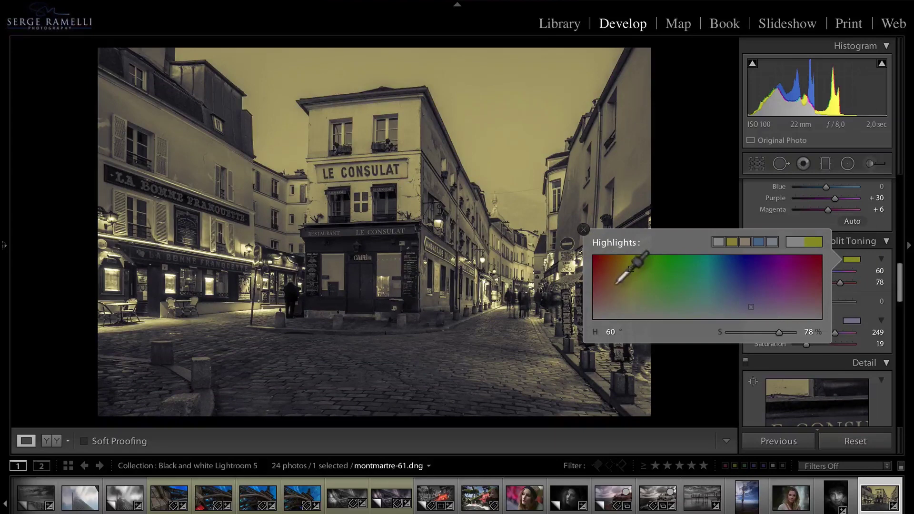
drag(631, 270, 629, 268)
click(584, 229)
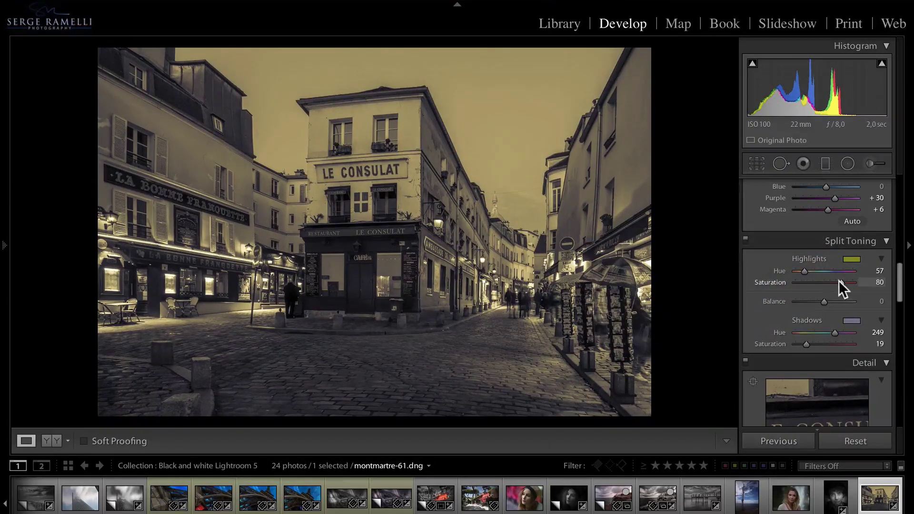
drag(839, 281, 800, 281)
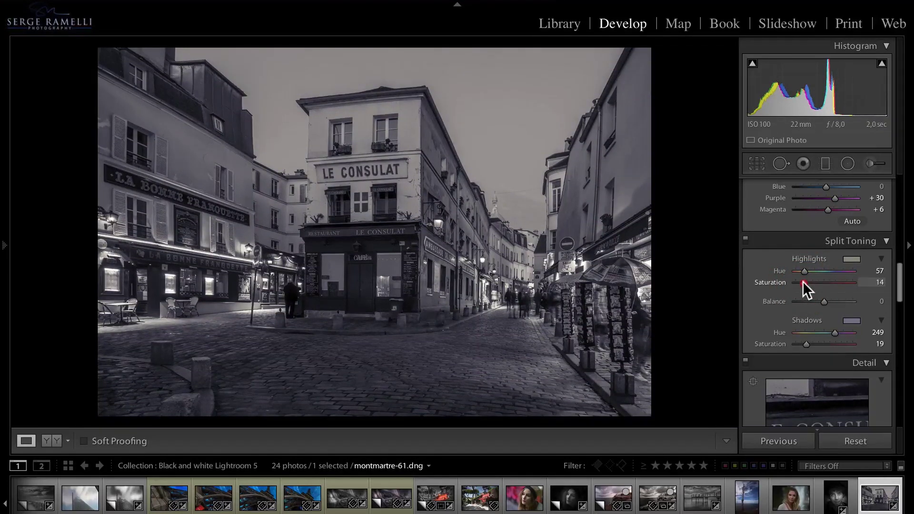
drag(803, 281, 801, 281)
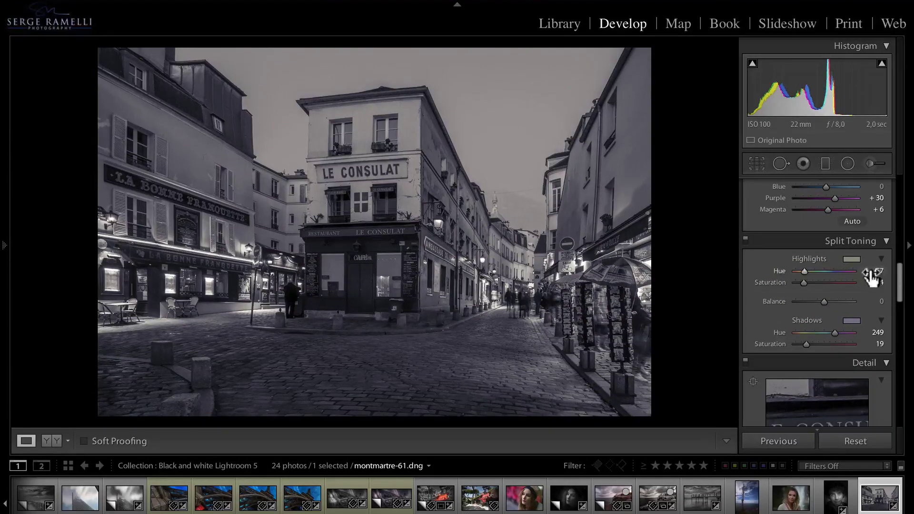
Soften the photo by setting Clarity to −31.
drag(901, 276, 900, 186)
drag(830, 381, 816, 380)
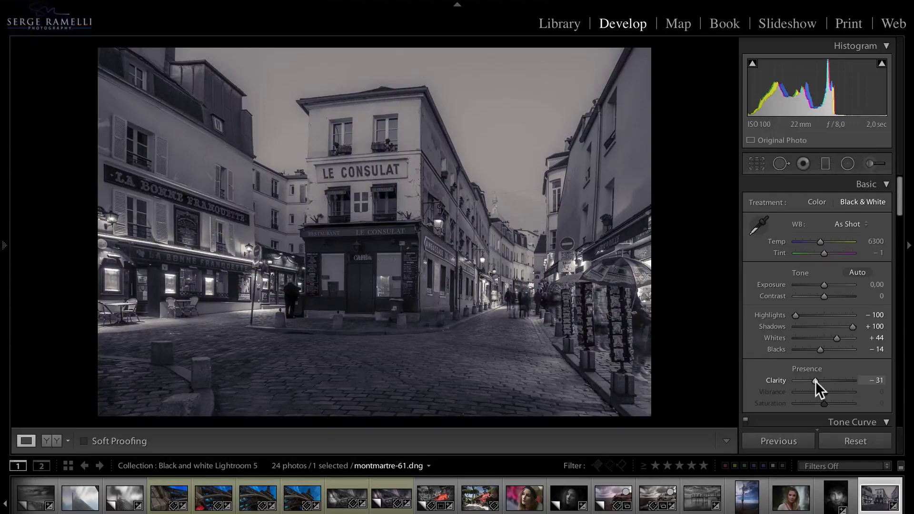
Set noise reduction to Luminance 100 and Color 100, with both of their Detail values at 0.
drag(900, 216, 898, 327)
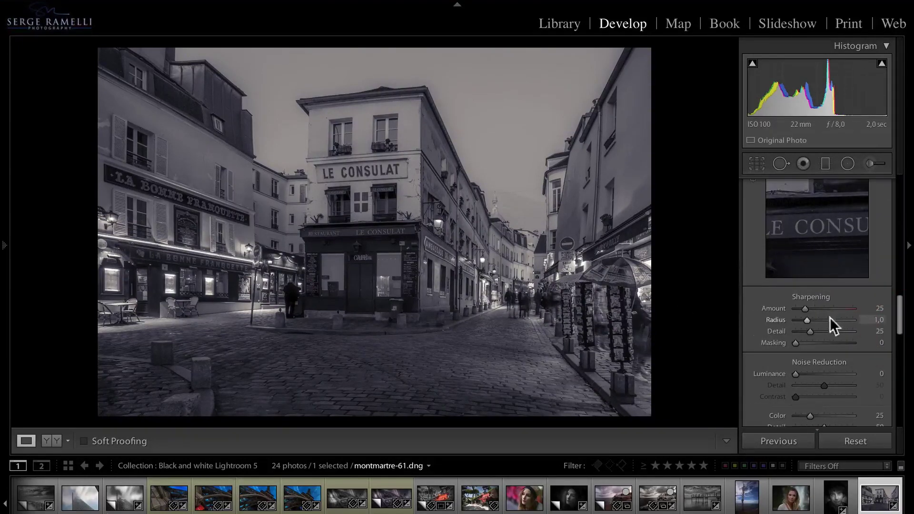
drag(901, 310, 901, 319)
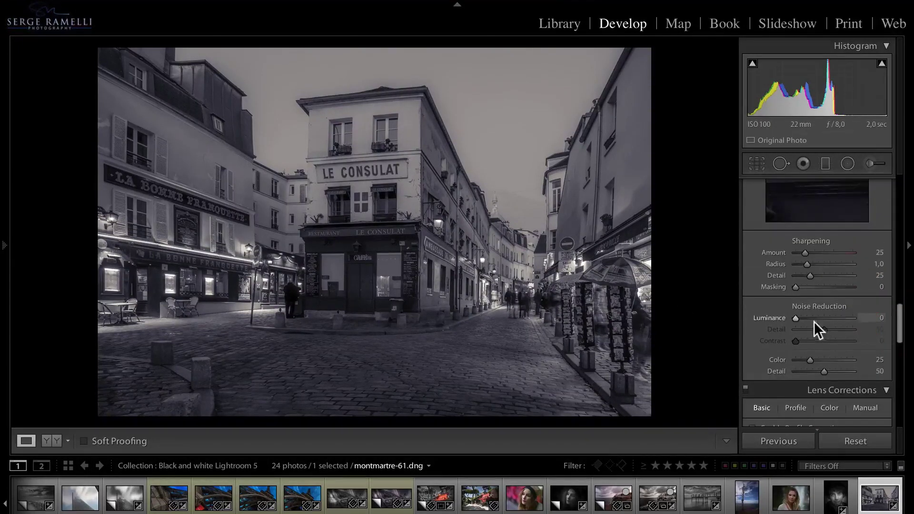
drag(798, 318, 828, 319)
drag(824, 331, 787, 327)
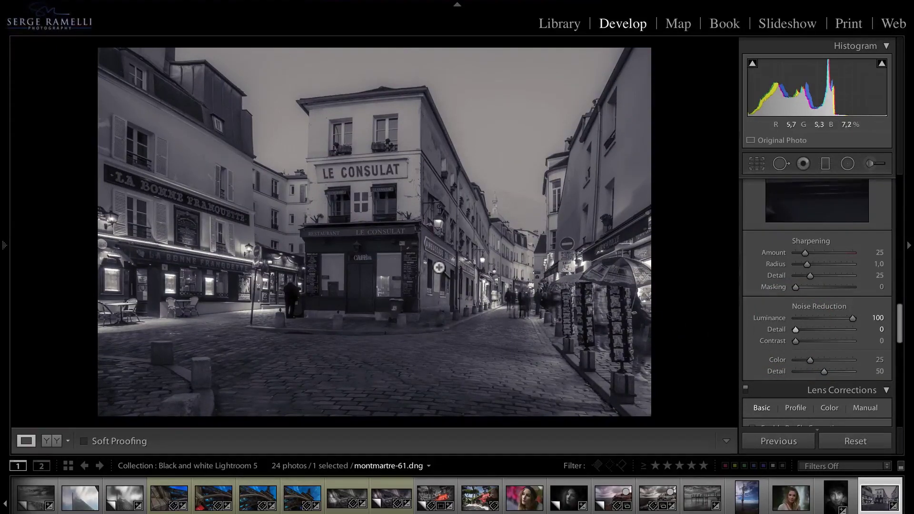
drag(819, 363, 785, 371)
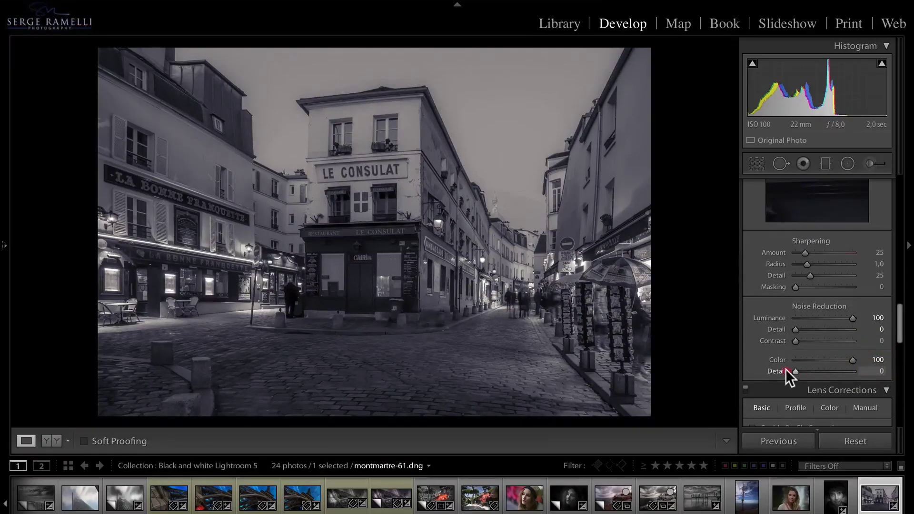
Examine the restaurant facade at close range with the Detail adjustments off and on, and return to the full photo.
click(432, 273)
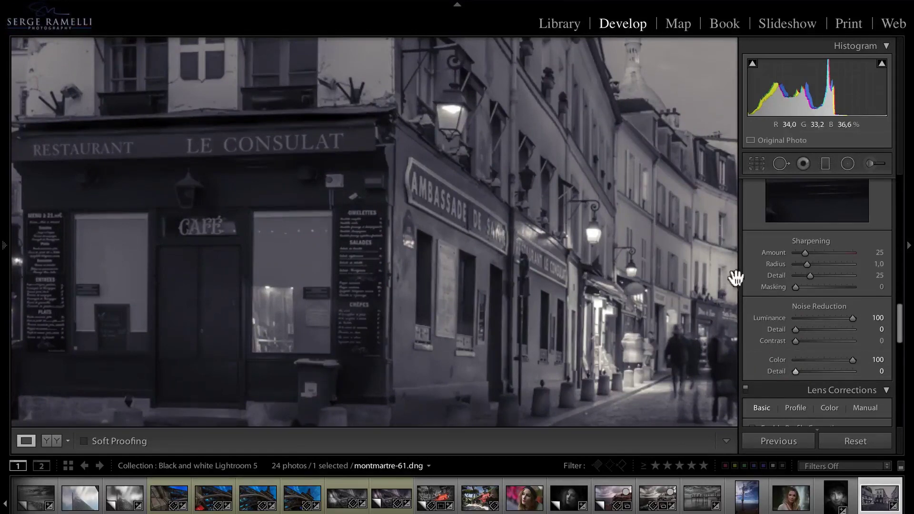
scroll(898, 328, down, 2)
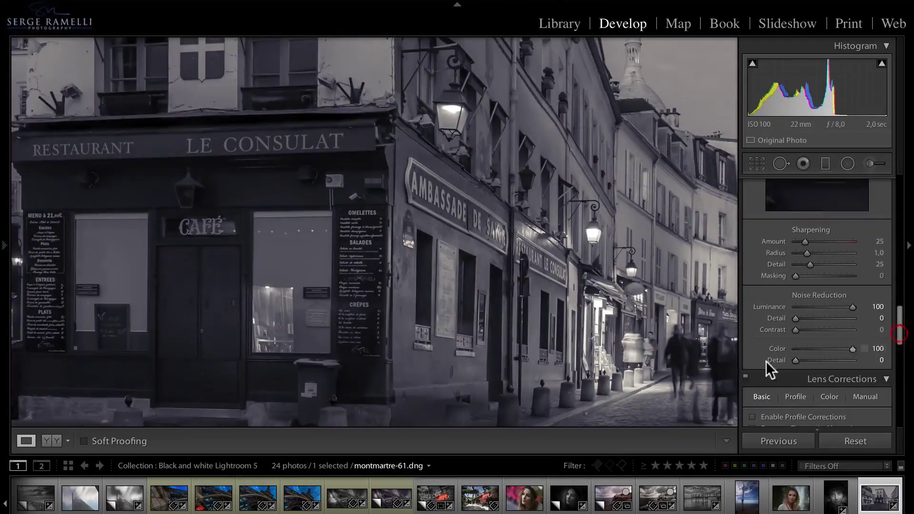
drag(900, 341, 900, 310)
click(744, 264)
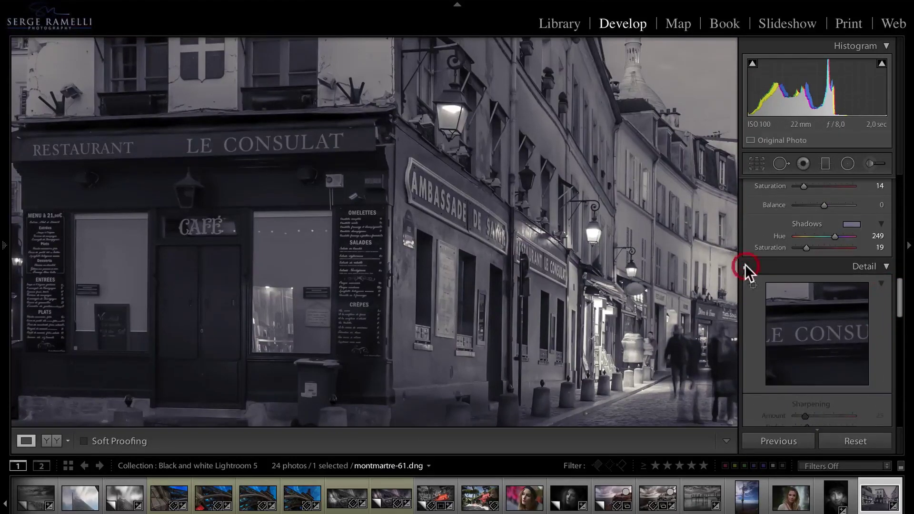
click(745, 265)
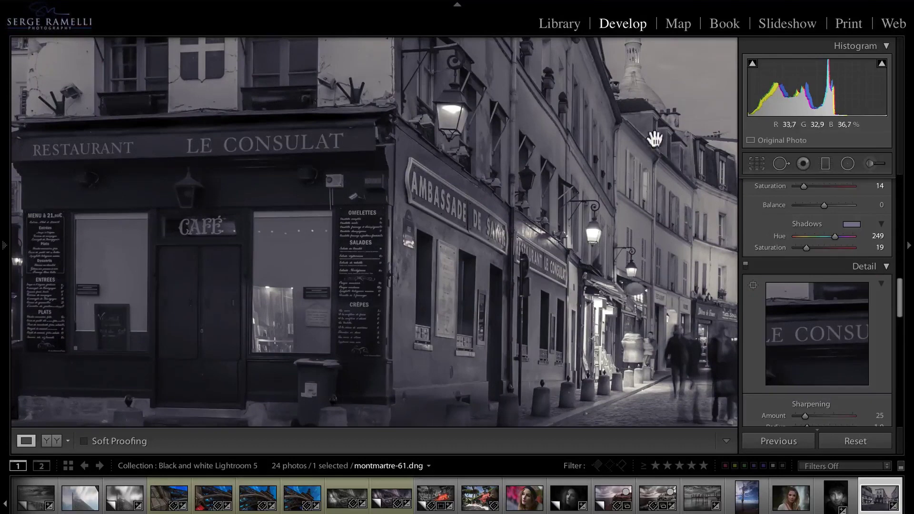
click(473, 216)
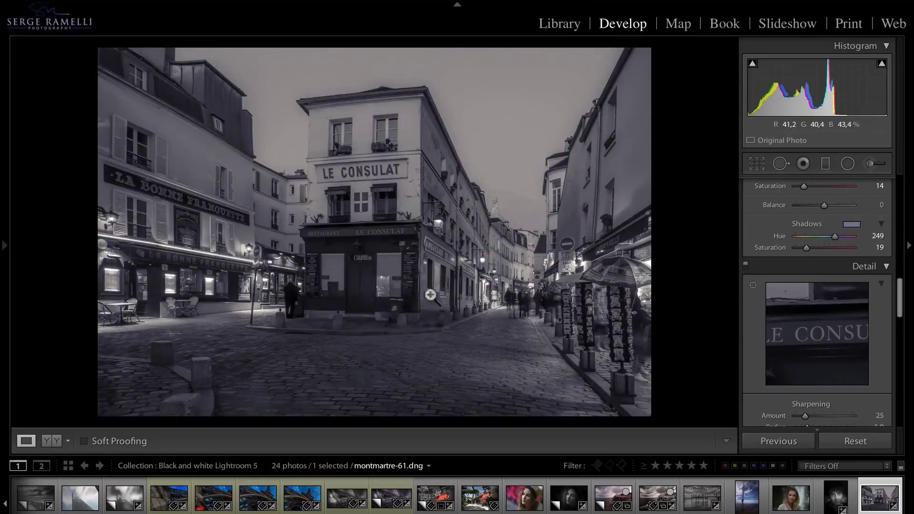
Reduce the noise reduction to Color 56 and Luminance 62.
drag(900, 292, 900, 328)
click(827, 333)
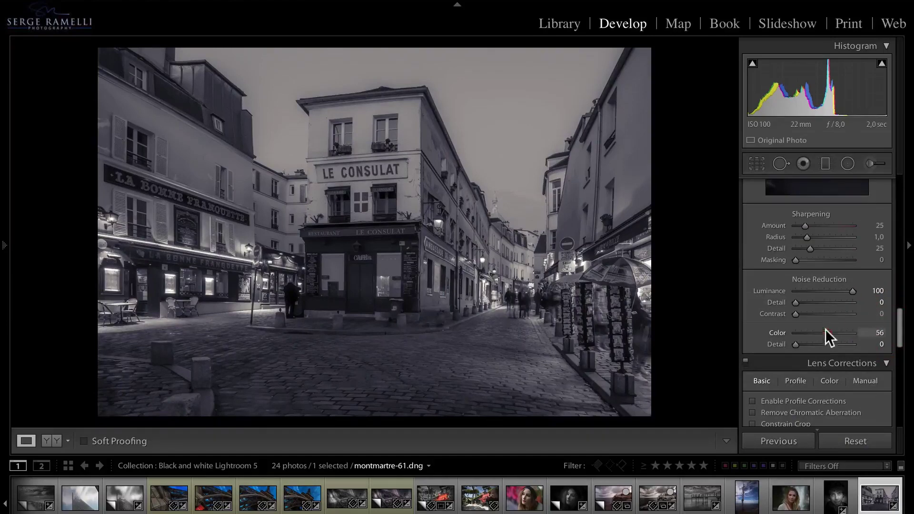
click(830, 290)
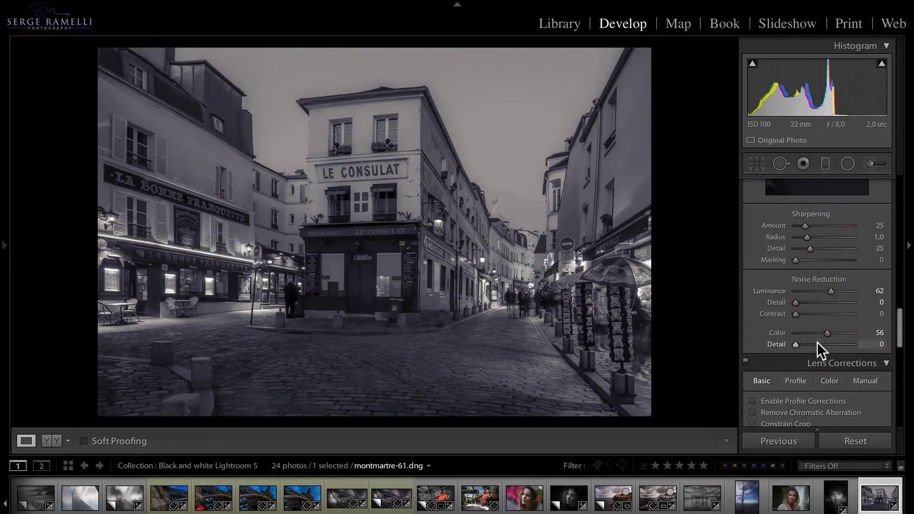
Raise the noise reduction's Detail values to 32 for Luminance and 43 for Color.
click(819, 344)
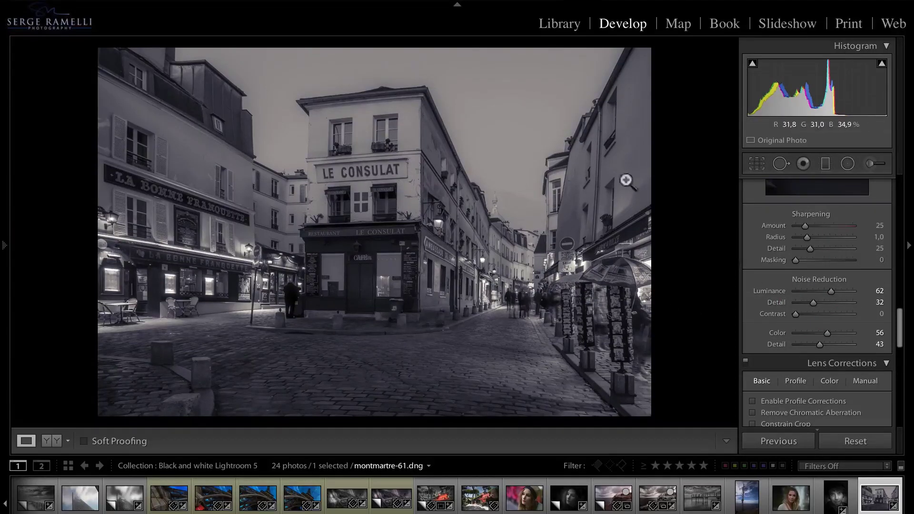
Add film grain with Amount 50 and Size 52, checking the grain in the sky at close range.
drag(901, 333, 898, 381)
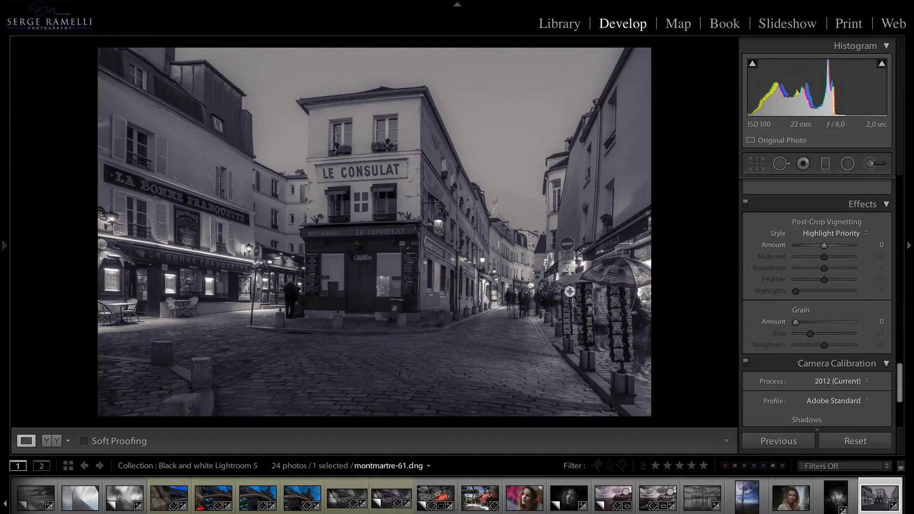
click(819, 322)
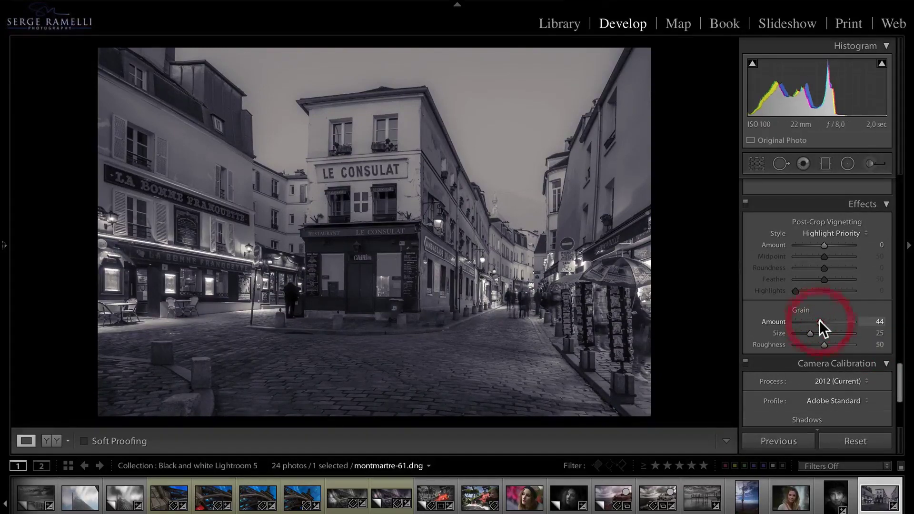
drag(820, 320, 823, 320)
click(521, 183)
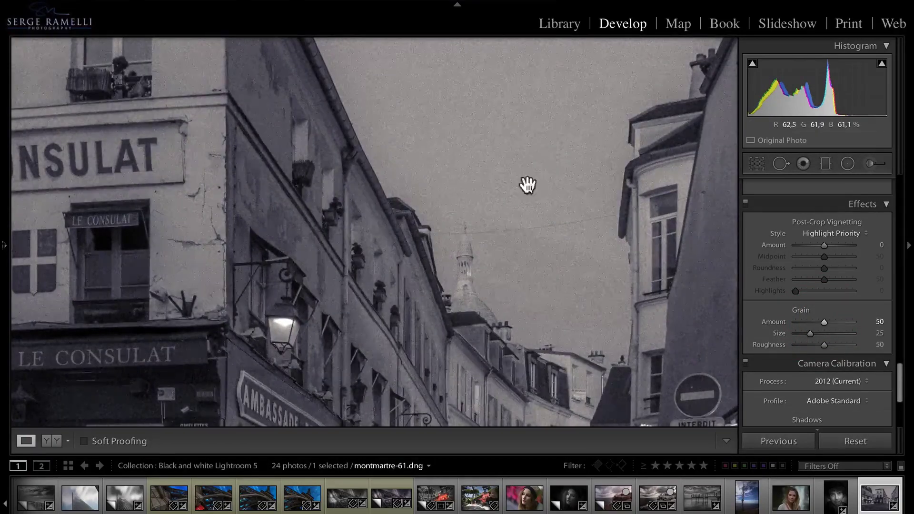
click(467, 212)
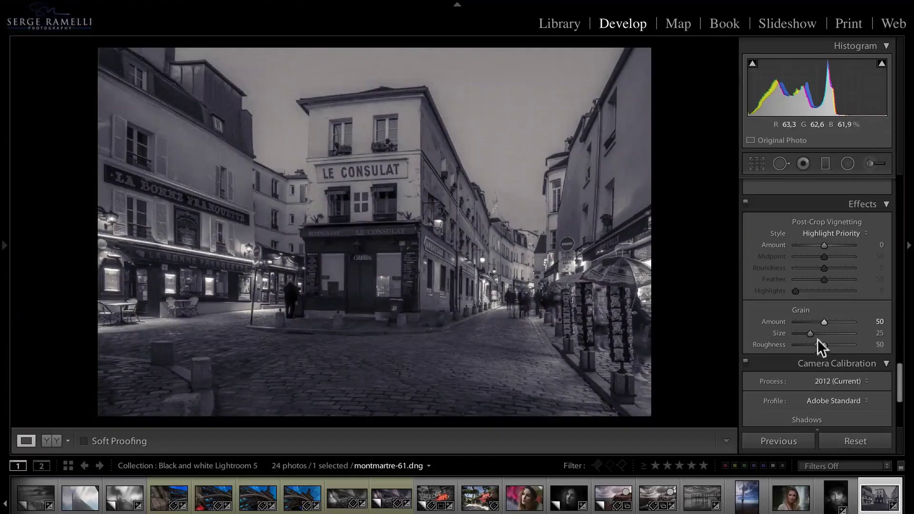
drag(827, 331, 823, 331)
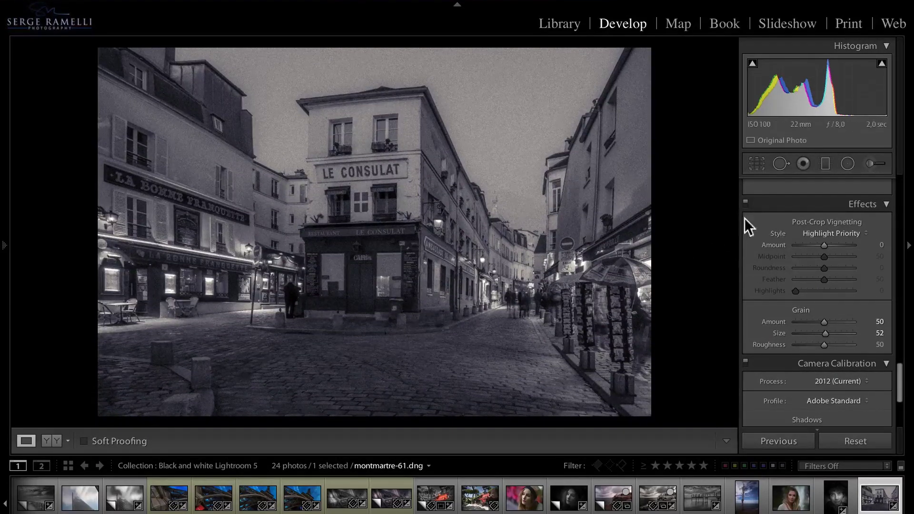
Darken the sky with a horizontal graduated filter at Exposure −1,29, centred at the roofline of the Le Consulat building.
click(826, 165)
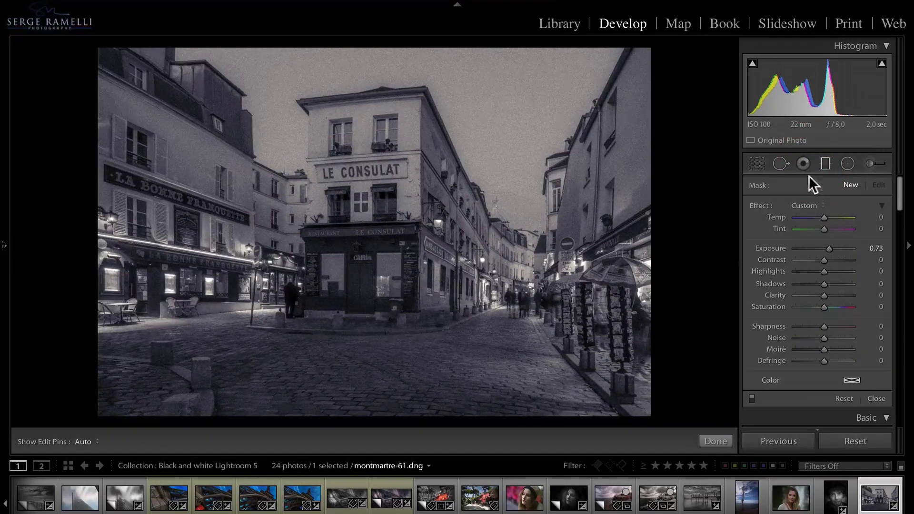
drag(419, 159, 422, 222)
drag(829, 248, 815, 248)
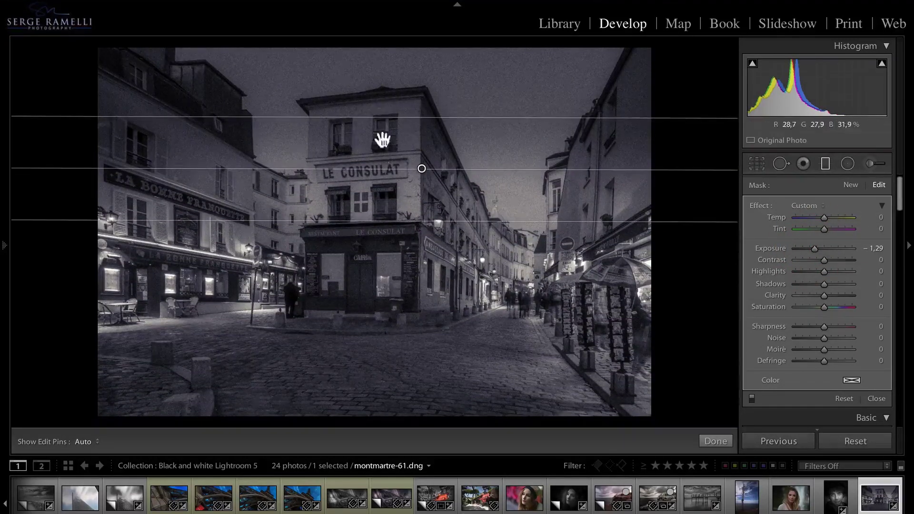
drag(421, 166, 422, 85)
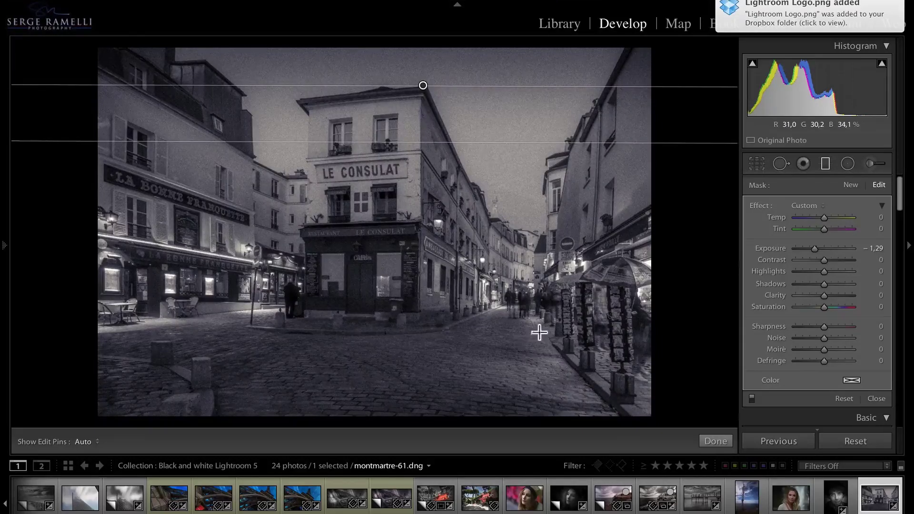
Darken the cobblestone foreground with a second graduated filter rising from the photo's lower edge at Exposure −1,29, and finish the filter editing.
drag(384, 419, 381, 321)
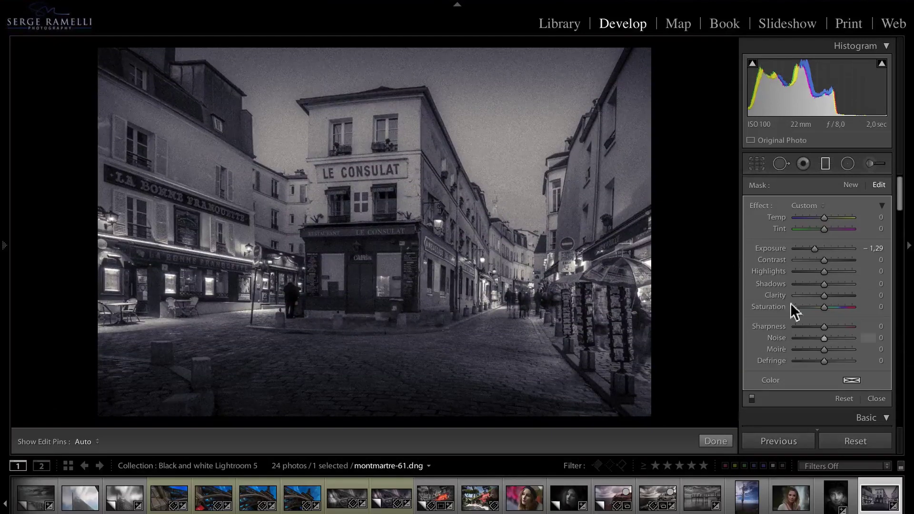
mouse_move(12, 259)
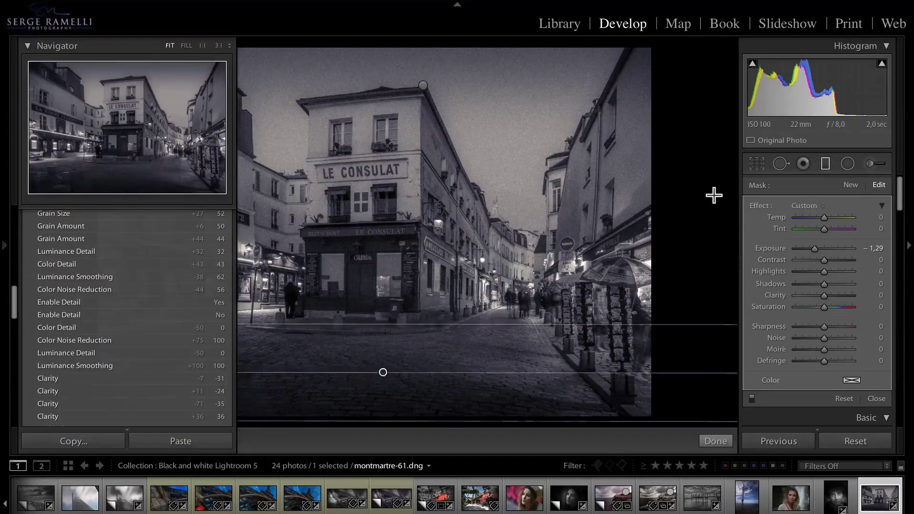
click(698, 196)
click(716, 439)
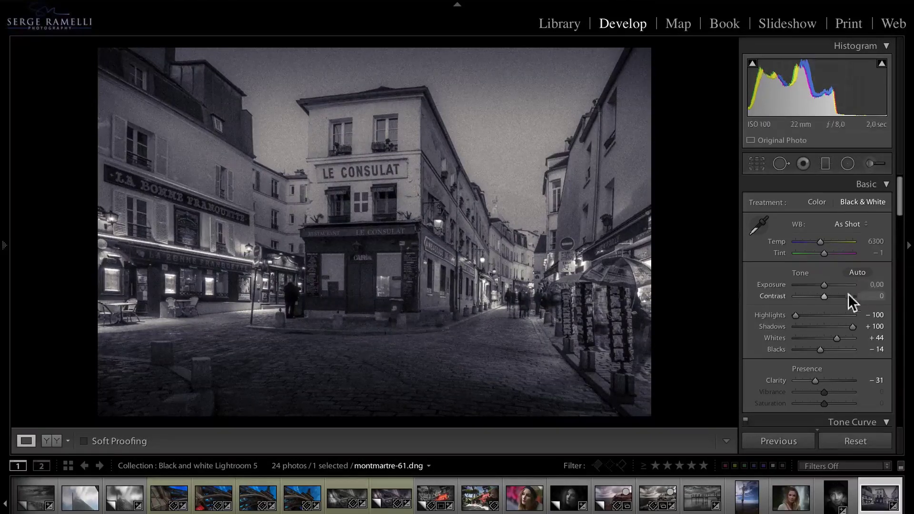
Set Contrast to +24 and Exposure to +0,20, and compare the edited photo with its original state.
click(831, 296)
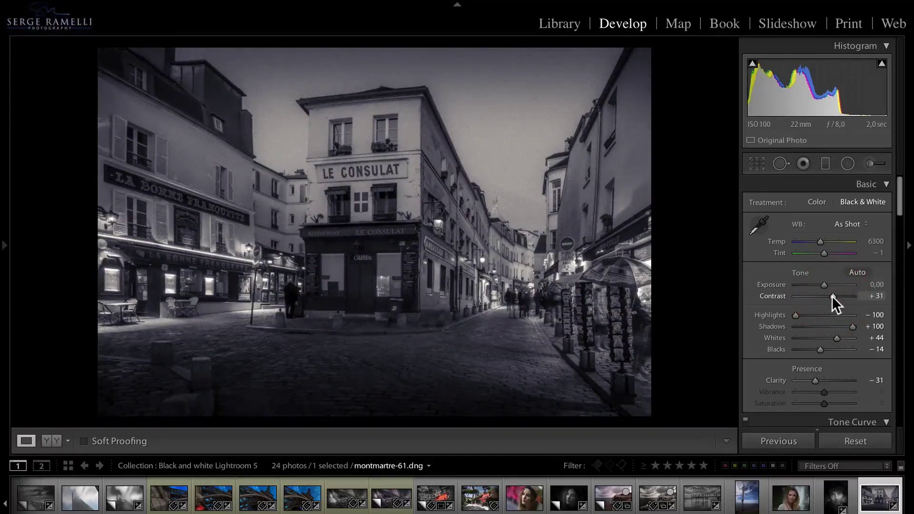
drag(831, 295, 829, 295)
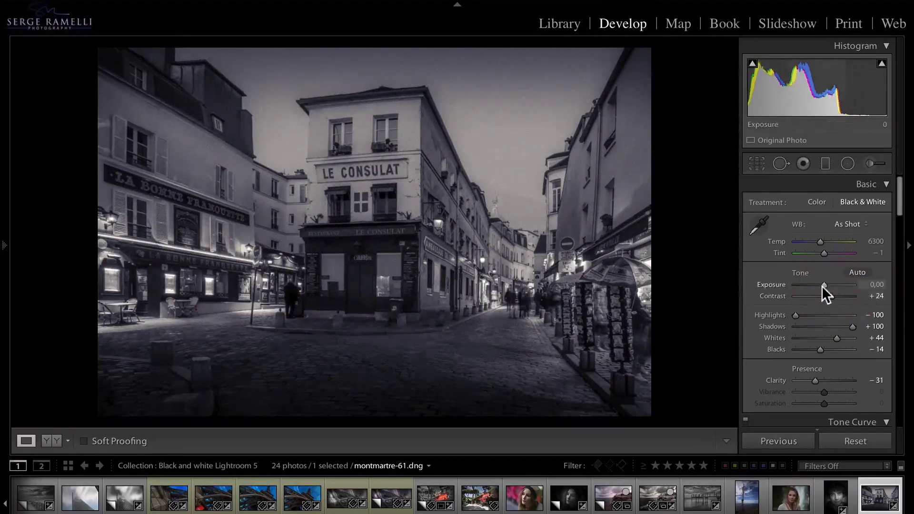
click(824, 284)
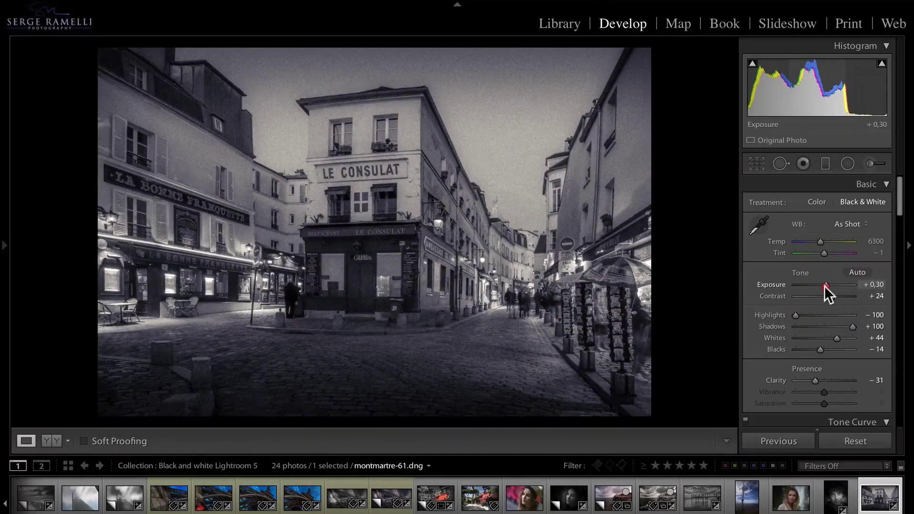
click(824, 285)
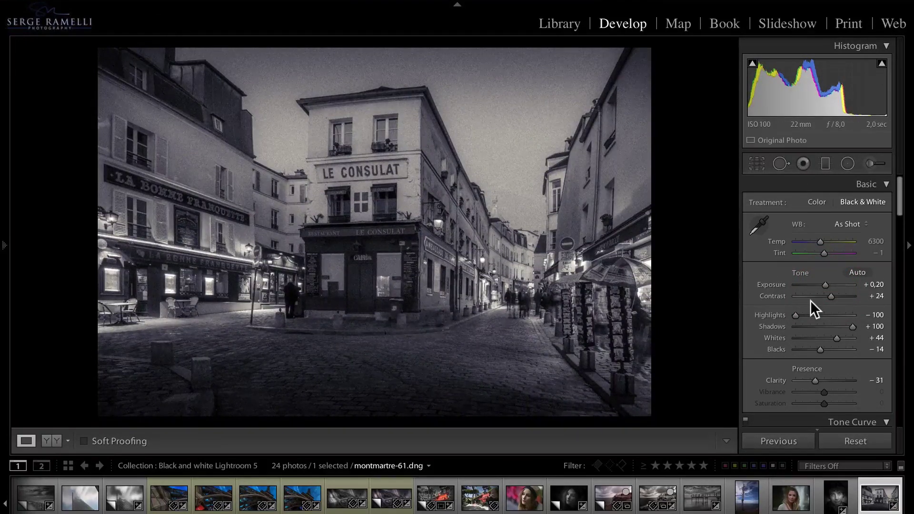
key(alt+backslash)
key(alt+backslash)
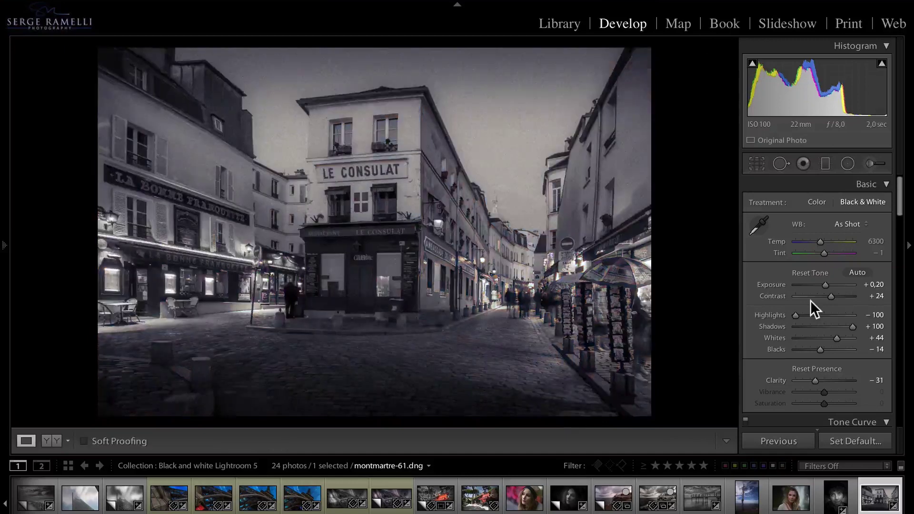